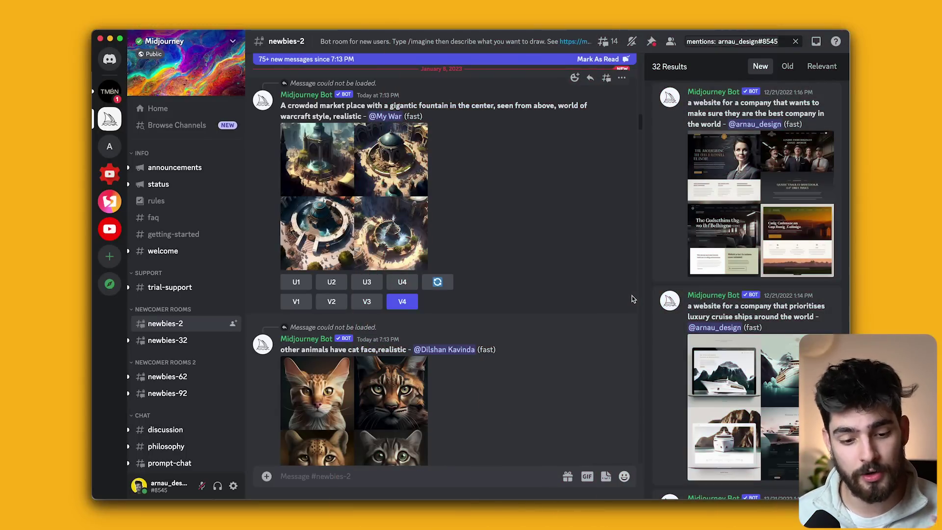
- Look through the search results of generated website concepts, including the best-company and luxury cruise ship prompts
{"action": "scroll", "coordinate": [473, 370], "scroll_direction": "down", "scroll_amount": 2}
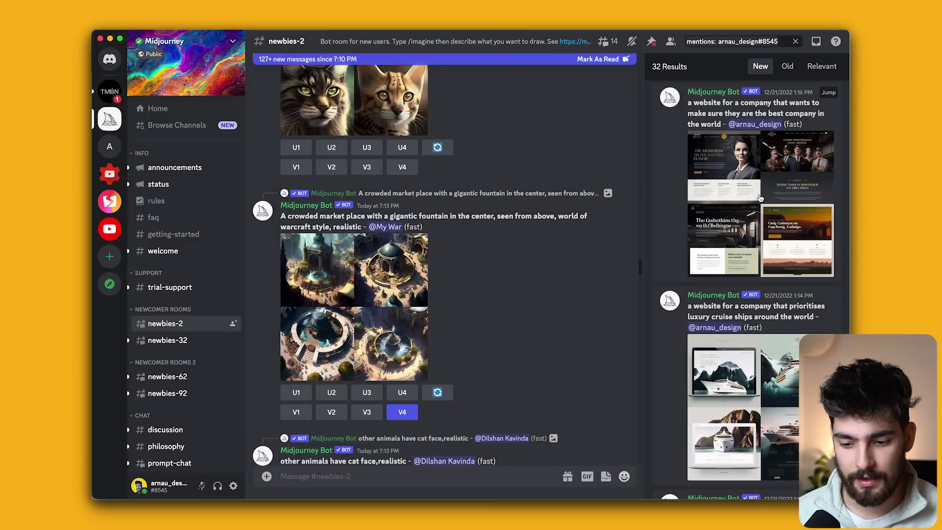
{"action": "scroll", "coordinate": [705, 352], "scroll_direction": "down", "scroll_amount": 1}
{"action": "scroll", "coordinate": [705, 353], "scroll_direction": "down", "scroll_amount": 1}
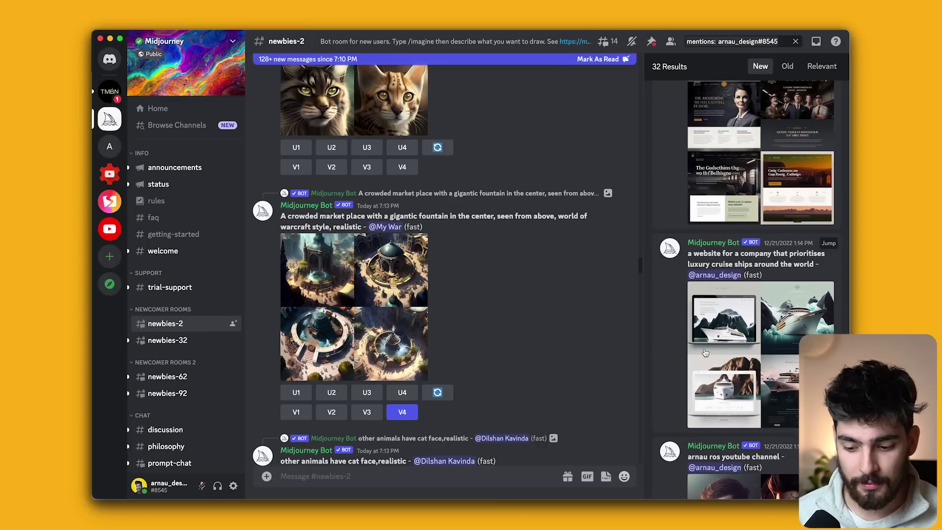
{"action": "scroll", "coordinate": [704, 353], "scroll_direction": "up", "scroll_amount": 1}
{"action": "scroll", "coordinate": [705, 352], "scroll_direction": "down", "scroll_amount": 5}
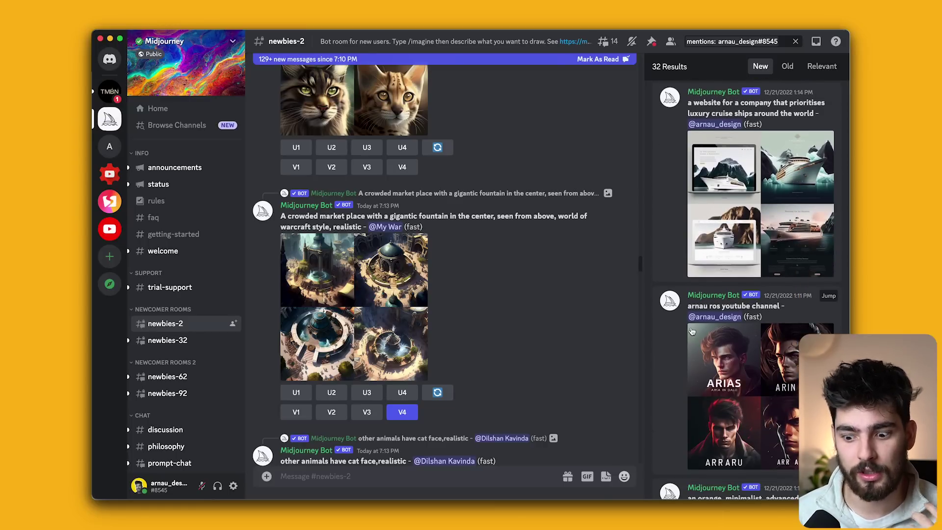
{"action": "scroll", "coordinate": [691, 331], "scroll_direction": "up", "scroll_amount": 5}
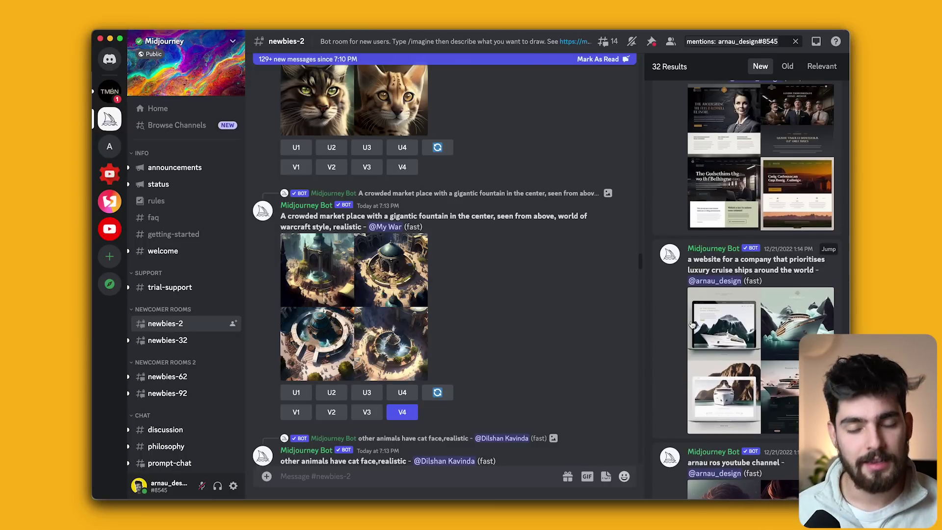
{"action": "scroll", "coordinate": [692, 324], "scroll_direction": "up", "scroll_amount": 2}
{"action": "left_click", "coordinate": [728, 185]}
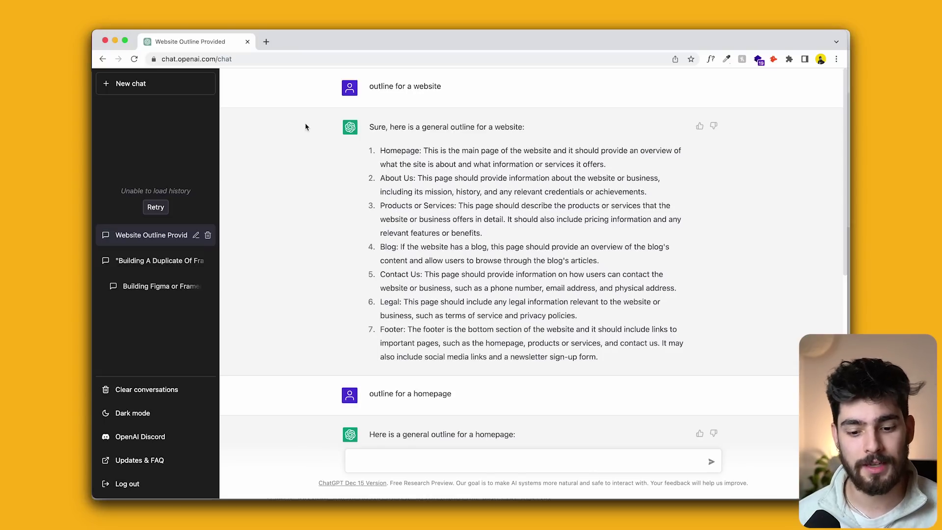
- Switch to ChatGPT and review the generated outlines for a website and for a homepage
{"action": "left_click_drag", "start_coordinate": [368, 121], "coordinate": [480, 330]}
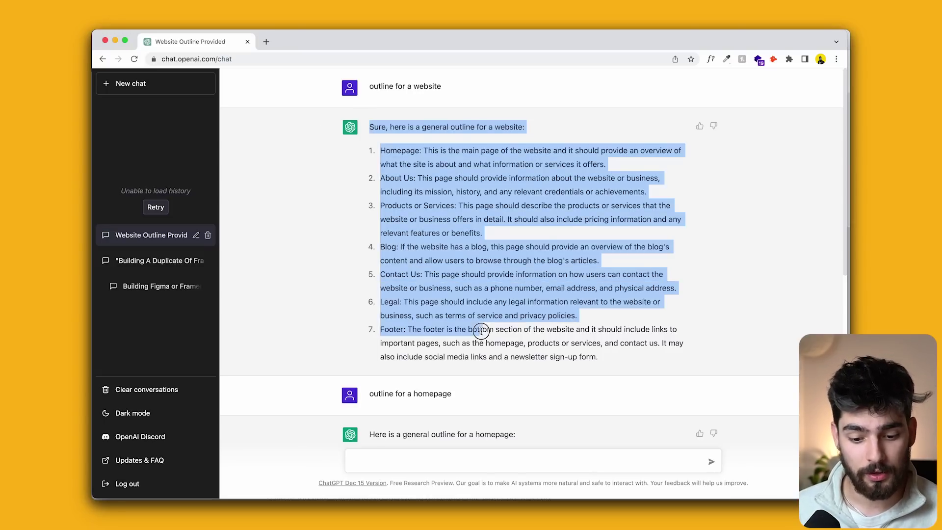
{"action": "left_click", "coordinate": [292, 223]}
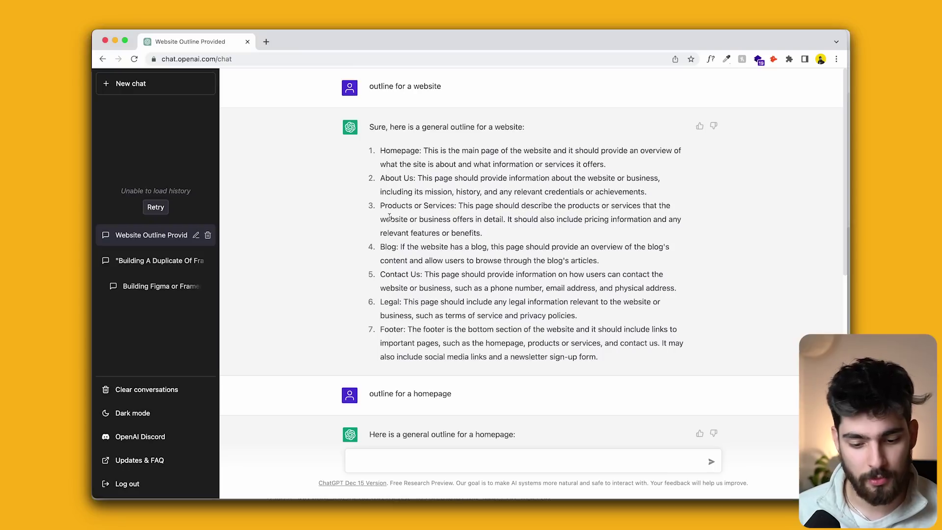
{"action": "left_click_drag", "start_coordinate": [391, 178], "coordinate": [525, 229]}
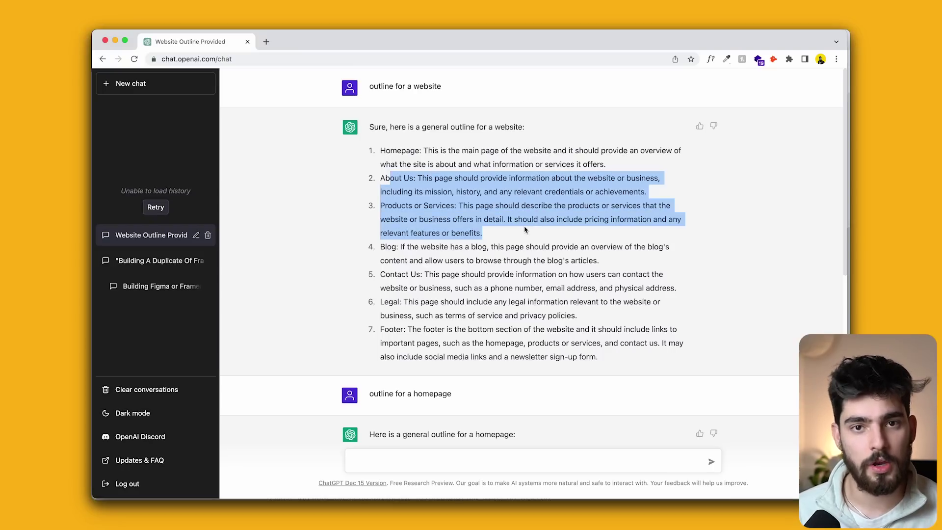
{"action": "left_click", "coordinate": [525, 229]}
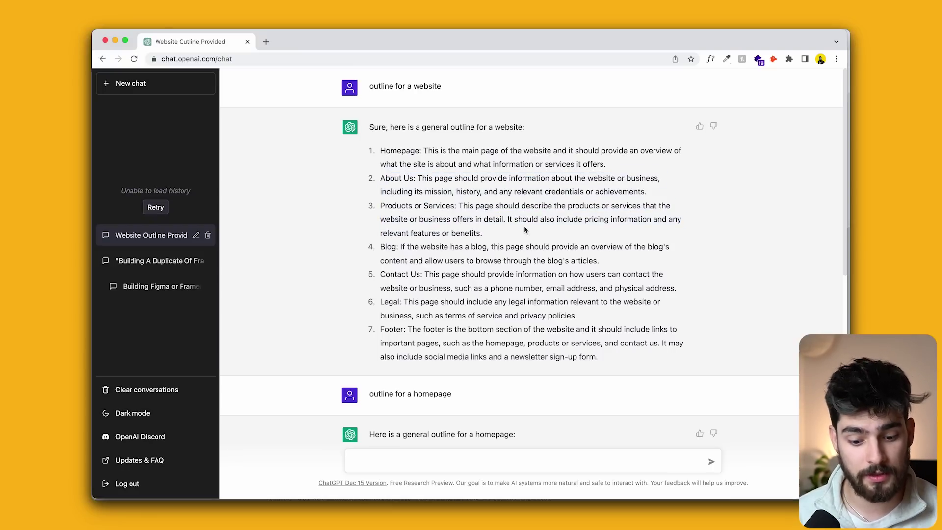
{"action": "scroll", "coordinate": [367, 395], "scroll_direction": "down", "scroll_amount": 5}
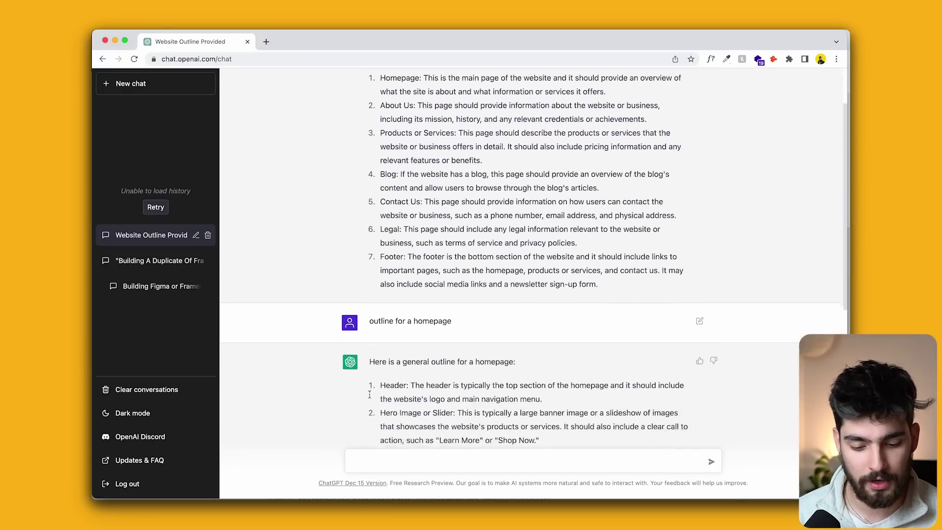
{"action": "scroll", "coordinate": [369, 382], "scroll_direction": "down", "scroll_amount": 2}
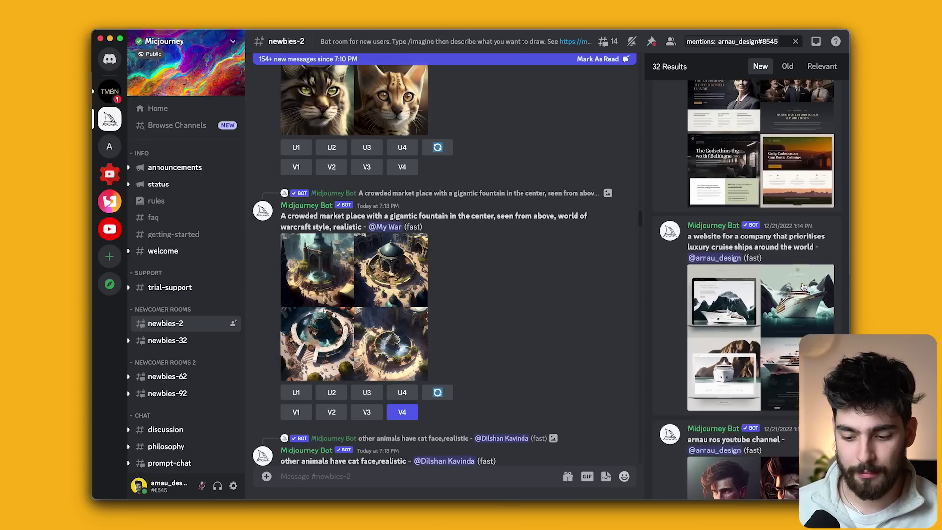
- Enlarge the luxury cruise ship website concept in Discord and view the generated images in the browser
{"action": "left_click", "coordinate": [747, 297]}
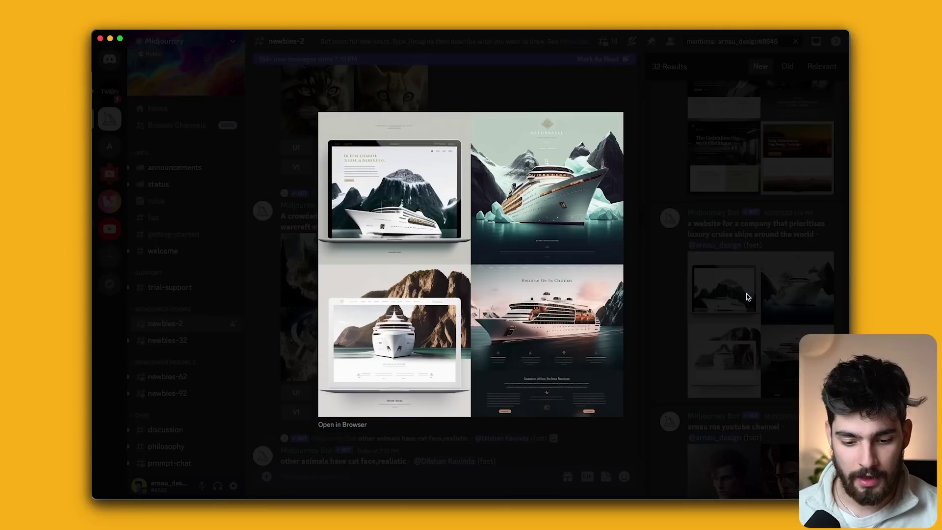
{"action": "left_click", "coordinate": [747, 297]}
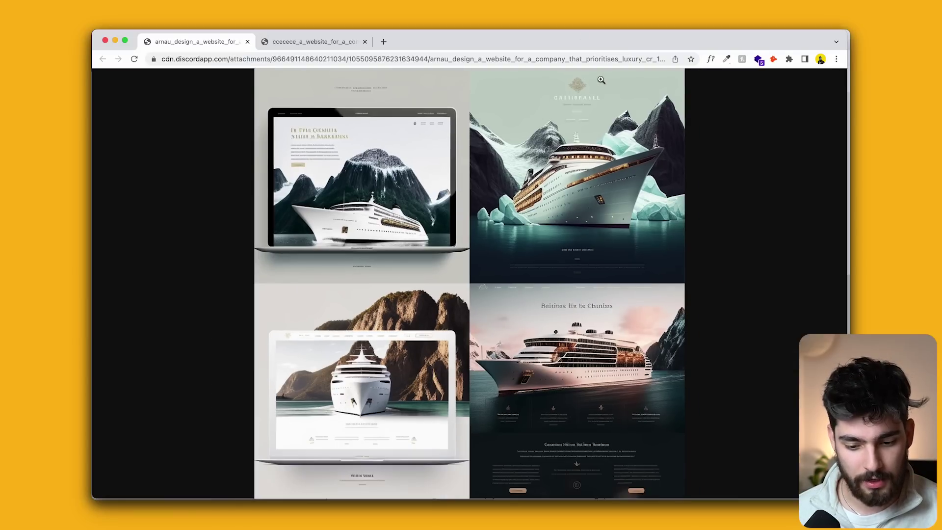
{"action": "key", "text": "ctrl+Tab"}
- Switch to Figma and examine the cruise ship image closely, including its heading, ship details and lower text
{"action": "left_click", "coordinate": [279, 288]}
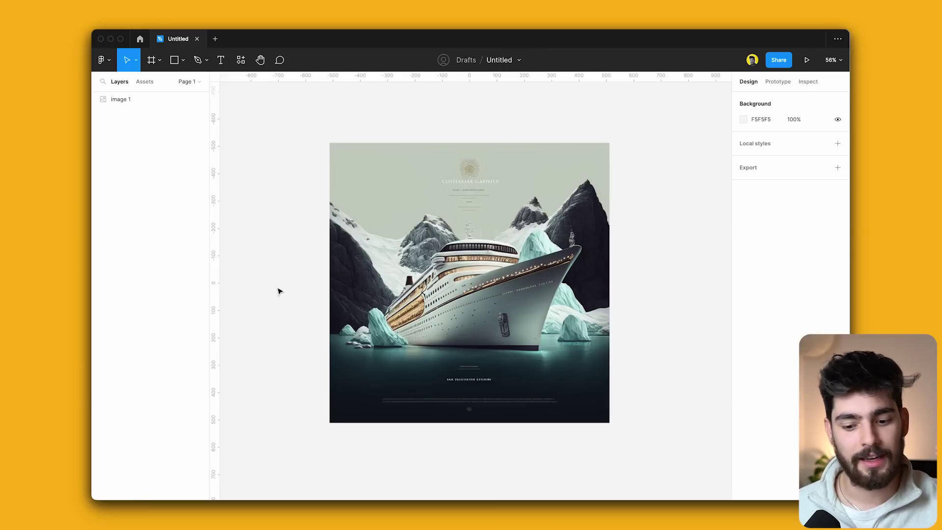
{"action": "scroll", "coordinate": [278, 290], "scroll_direction": "right", "scroll_amount": 3}
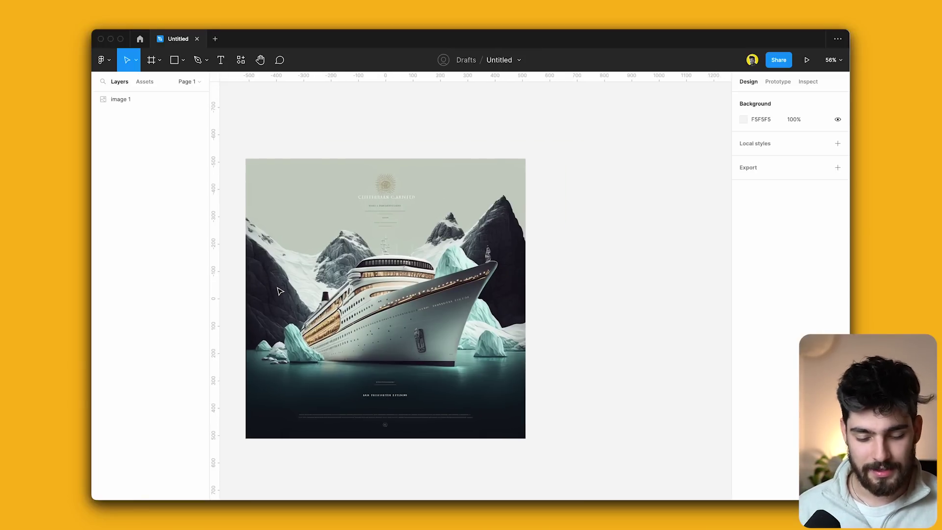
{"action": "left_click", "coordinate": [278, 291]}
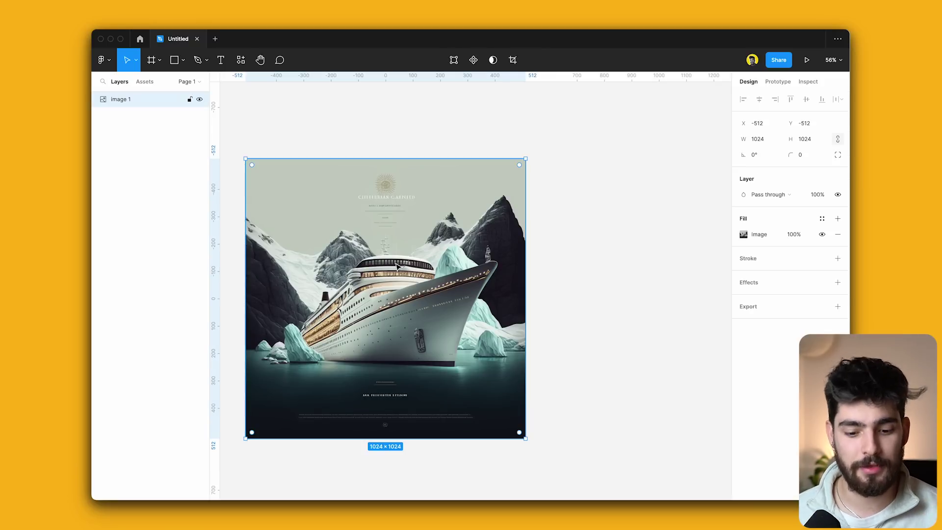
{"action": "key", "text": "shift+2"}
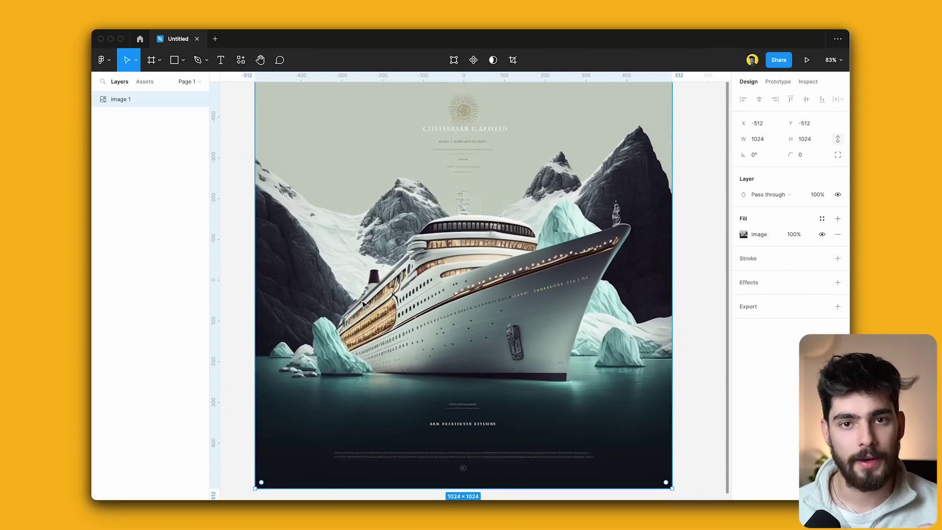
{"action": "scroll", "coordinate": [399, 227], "scroll_direction": "up", "scroll_amount": 4}
{"action": "scroll", "coordinate": [398, 227], "scroll_direction": "down", "scroll_amount": 1}
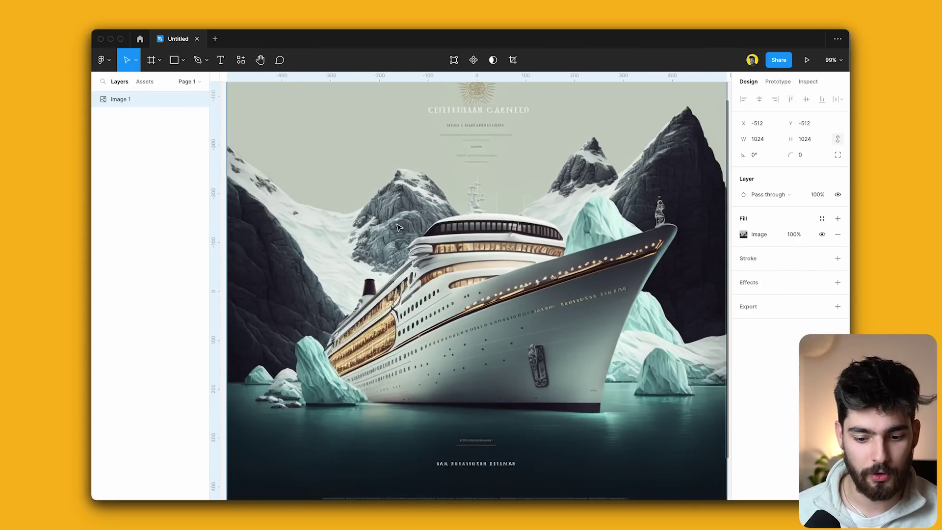
{"action": "scroll", "coordinate": [398, 227], "scroll_direction": "up", "scroll_amount": 5}
{"action": "scroll", "coordinate": [378, 240], "scroll_direction": "down", "scroll_amount": 5}
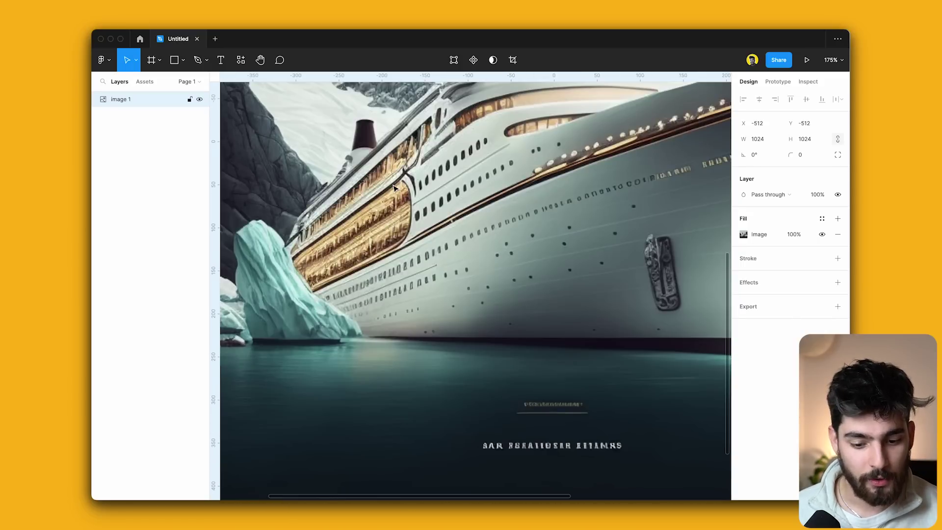
{"action": "scroll", "coordinate": [394, 188], "scroll_direction": "down", "scroll_amount": 4}
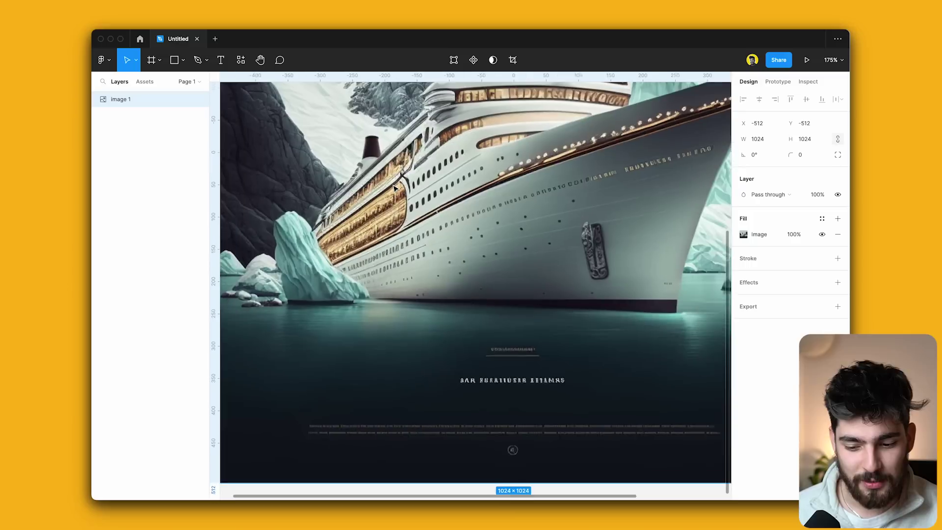
{"action": "scroll", "coordinate": [394, 187], "scroll_direction": "up", "scroll_amount": 2}
{"action": "scroll", "coordinate": [394, 188], "scroll_direction": "down", "scroll_amount": 3}
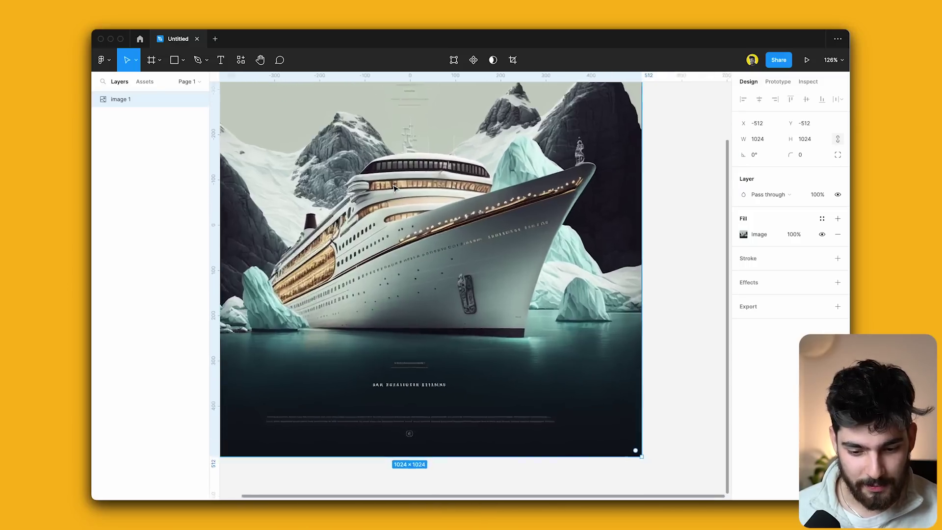
{"action": "scroll", "coordinate": [394, 188], "scroll_direction": "up", "scroll_amount": 5}
{"action": "scroll", "coordinate": [387, 260], "scroll_direction": "down", "scroll_amount": 3}
{"action": "scroll", "coordinate": [387, 260], "scroll_direction": "down", "scroll_amount": 5}
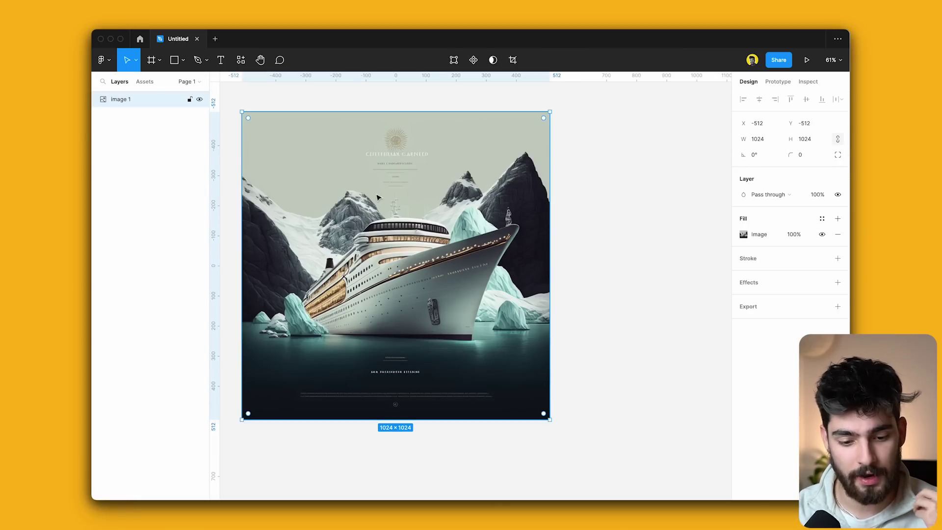
- Add a Desktop preset frame of 1440 × 1024 beside the cruise ship image
{"action": "left_click", "coordinate": [714, 225]}
{"action": "key", "text": "f"}
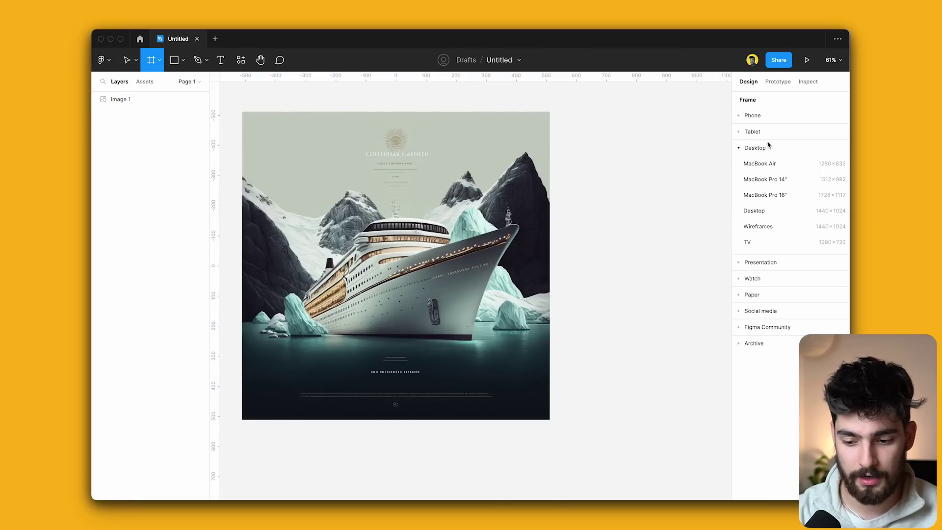
{"action": "left_click", "coordinate": [754, 210]}
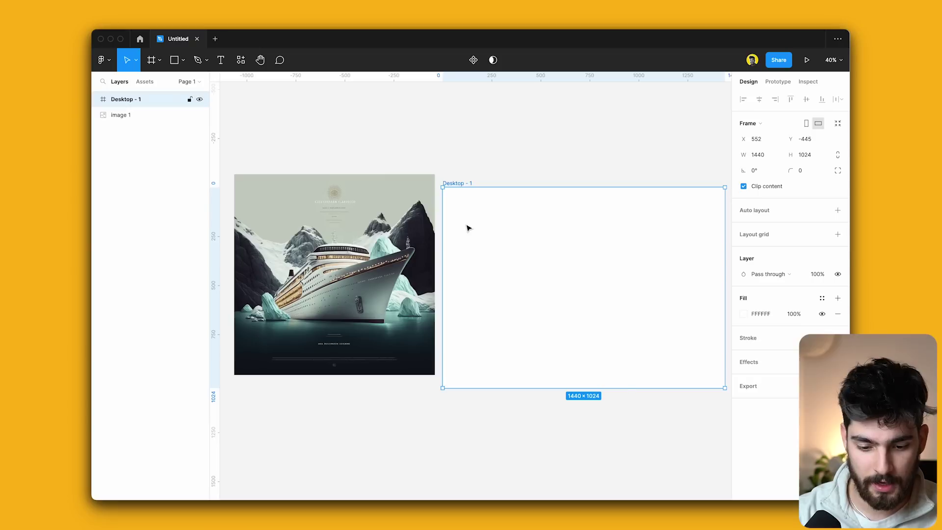
- Place a copy of the cruise ship image inside the desktop frame and centre it horizontally
{"action": "left_click_drag", "start_coordinate": [309, 258], "coordinate": [570, 278]}
{"action": "scroll", "coordinate": [597, 305], "scroll_direction": "down", "scroll_amount": 3}
{"action": "key", "text": "alt+h"}
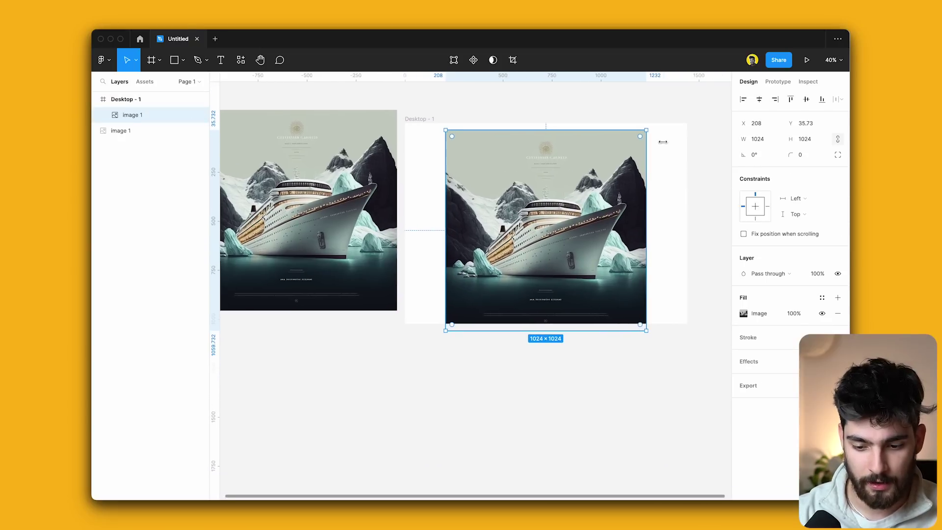
- Scale the copied image proportionally to about 1452 × 1452, flush with the desktop frame's upper edge and covering its full width
{"action": "left_click_drag", "start_coordinate": [548, 330], "coordinate": [551, 386]}
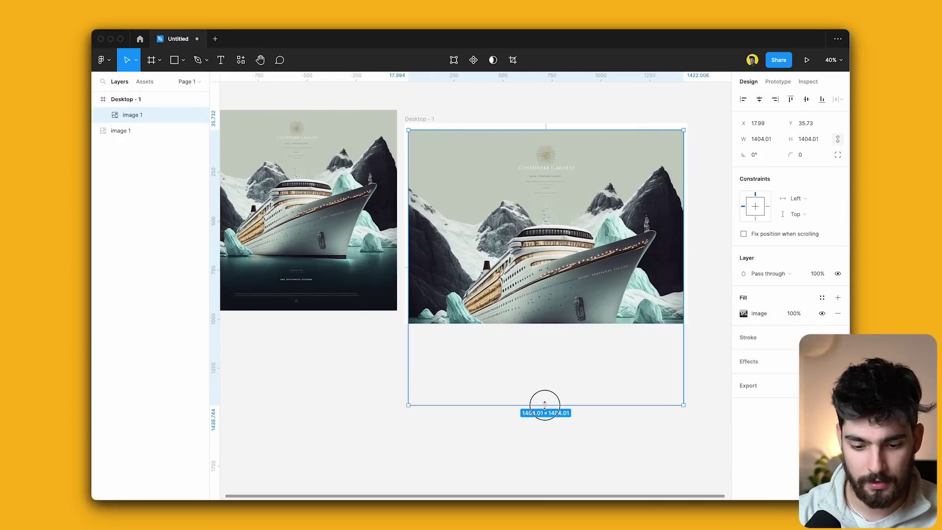
{"action": "left_click_drag", "start_coordinate": [591, 279], "coordinate": [593, 272]}
{"action": "left_click_drag", "start_coordinate": [551, 399], "coordinate": [551, 408]}
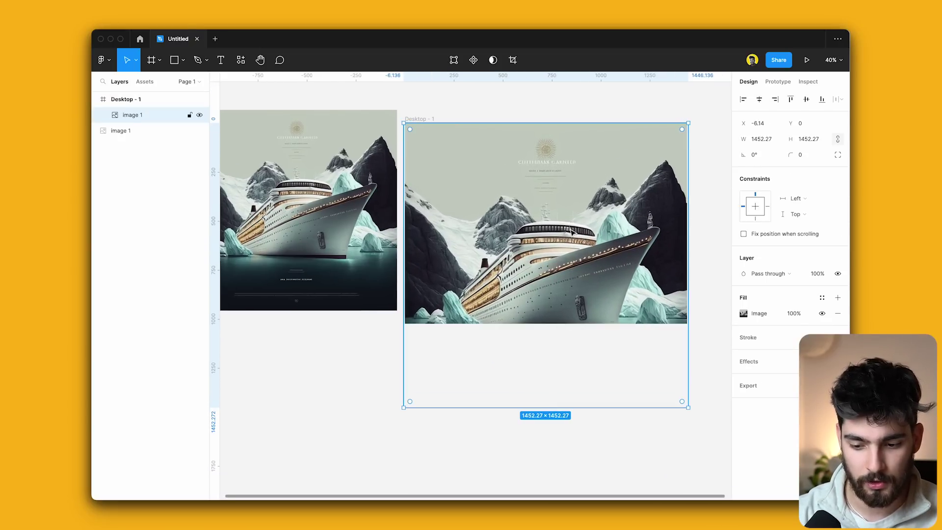
{"action": "left_click", "coordinate": [557, 105]}
- Compare the original cruise ship image with the enlarged copy in the desktop frame
{"action": "scroll", "coordinate": [543, 150], "scroll_direction": "up", "scroll_amount": 5}
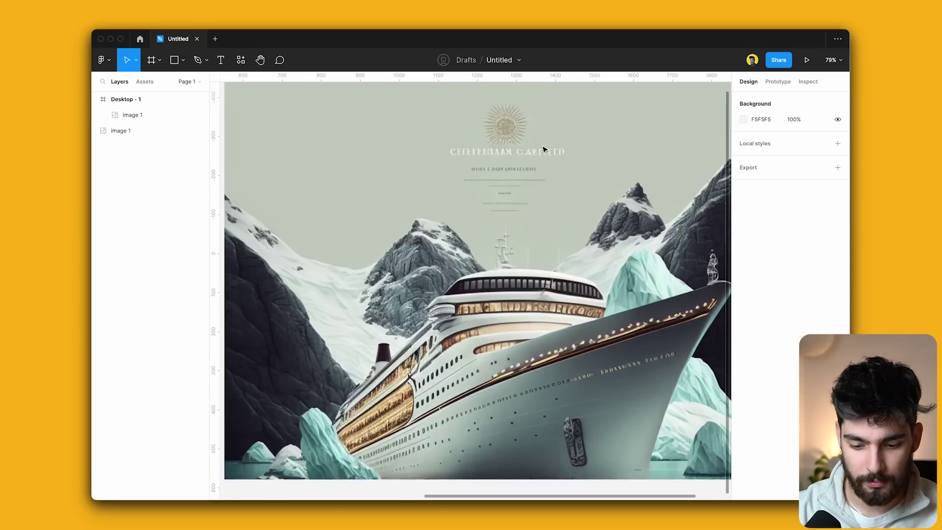
{"action": "scroll", "coordinate": [543, 149], "scroll_direction": "down", "scroll_amount": 5}
{"action": "scroll", "coordinate": [542, 147], "scroll_direction": "down", "scroll_amount": 1}
{"action": "scroll", "coordinate": [564, 132], "scroll_direction": "up", "scroll_amount": 2}
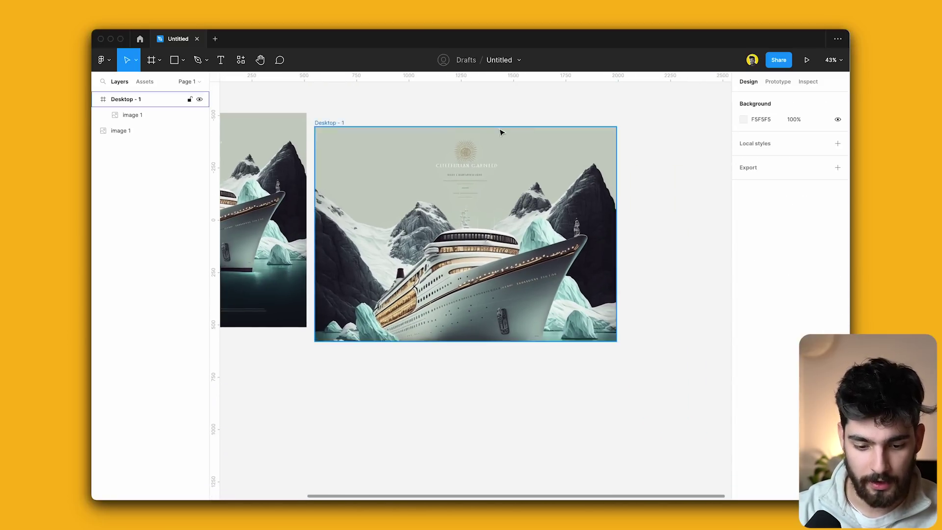
{"action": "scroll", "coordinate": [501, 132], "scroll_direction": "left", "scroll_amount": 5}
{"action": "scroll", "coordinate": [383, 327], "scroll_direction": "up", "scroll_amount": 5}
{"action": "scroll", "coordinate": [383, 328], "scroll_direction": "down", "scroll_amount": 5}
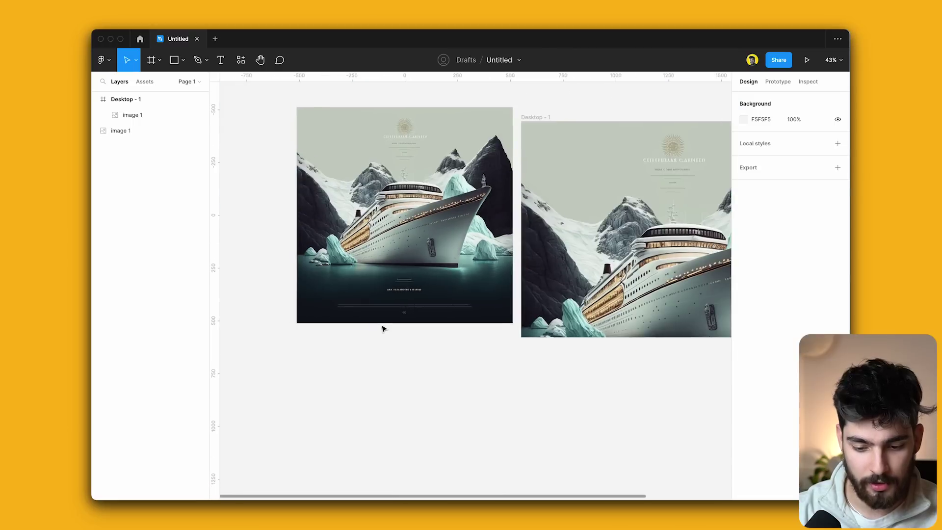
{"action": "scroll", "coordinate": [569, 185], "scroll_direction": "right", "scroll_amount": 4}
{"action": "scroll", "coordinate": [596, 238], "scroll_direction": "right", "scroll_amount": 2}
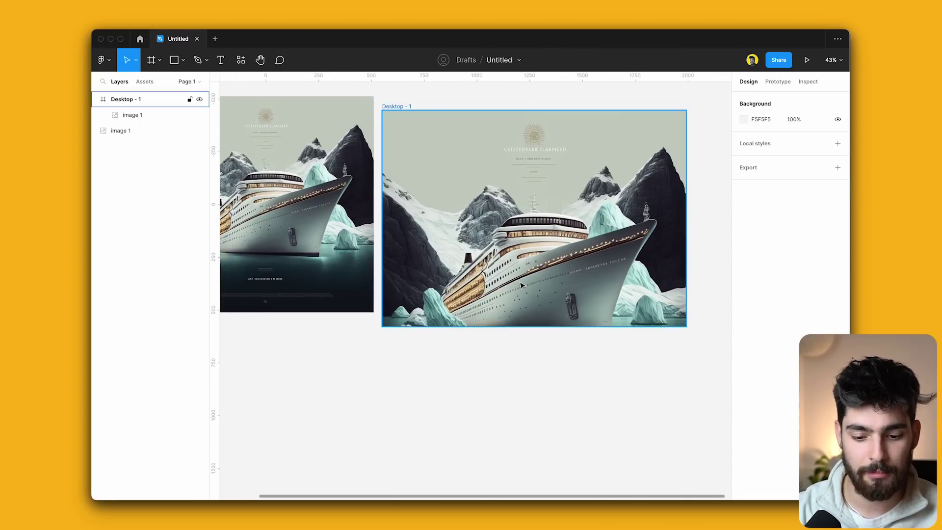
{"action": "scroll", "coordinate": [531, 277], "scroll_direction": "right", "scroll_amount": 2}
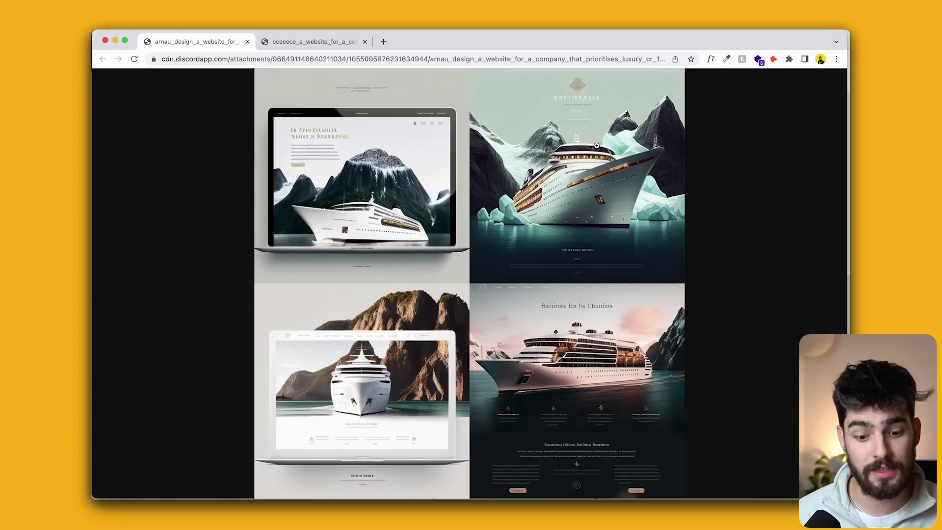
- Switch to the browser and examine the headline, body text and navigation of the laptop mockup in the cruise concept grid
{"action": "scroll", "coordinate": [311, 132], "scroll_direction": "up", "scroll_amount": 5}
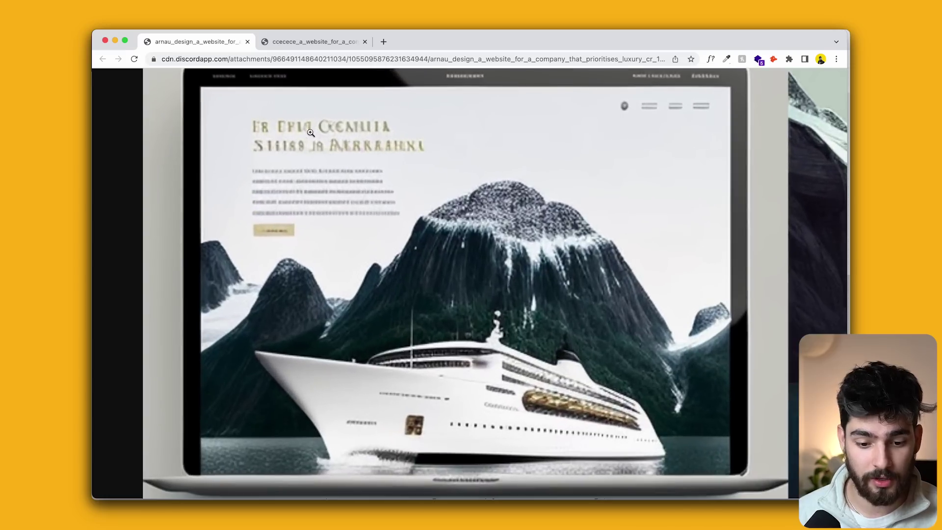
{"action": "scroll", "coordinate": [311, 133], "scroll_direction": "down", "scroll_amount": 5}
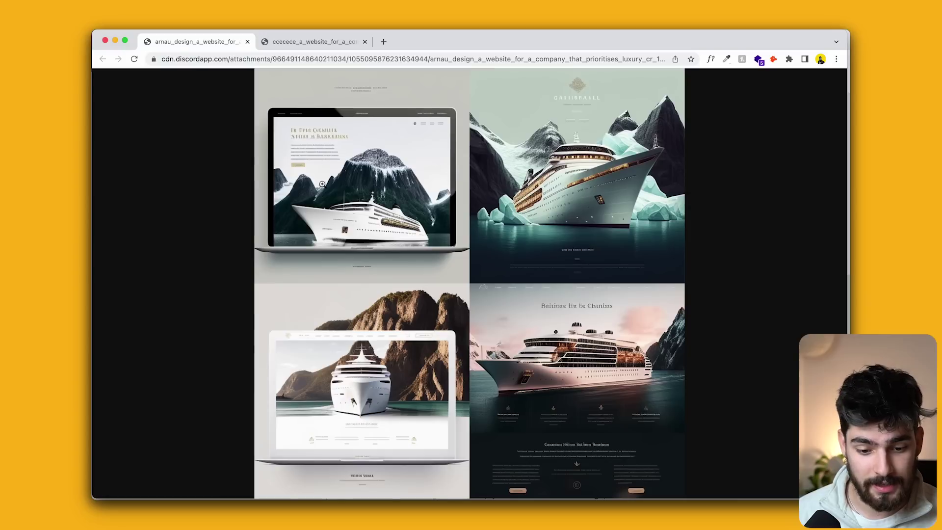
{"action": "scroll", "coordinate": [298, 137], "scroll_direction": "up", "scroll_amount": 3}
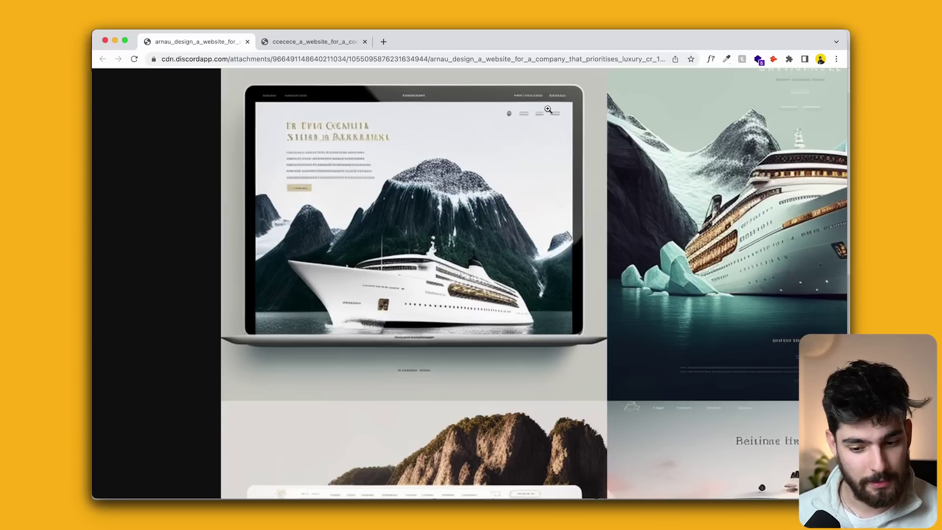
- Examine the laptop and dark full-page cruise concepts in the grid, then compare their layout with the Figma desktop frame
{"action": "scroll", "coordinate": [445, 196], "scroll_direction": "down", "scroll_amount": 6}
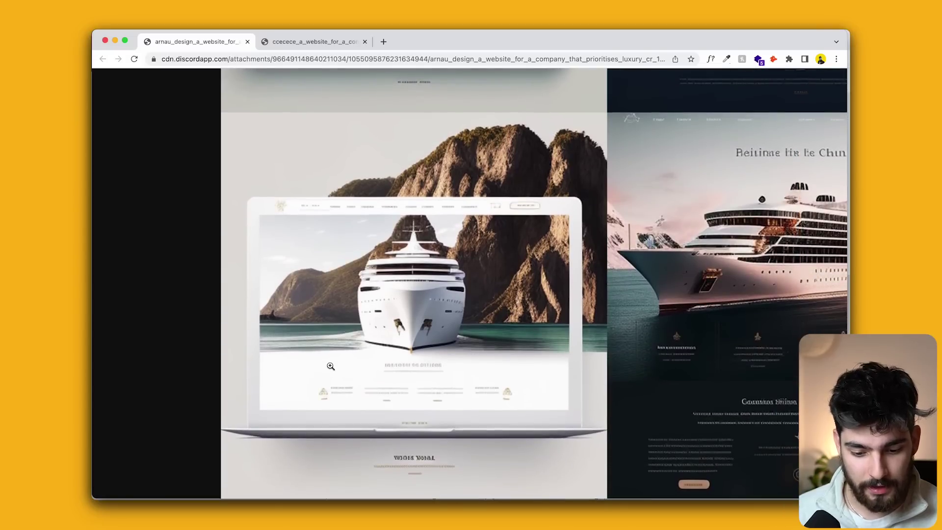
{"action": "scroll", "coordinate": [330, 365], "scroll_direction": "right", "scroll_amount": 8}
{"action": "scroll", "coordinate": [330, 365], "scroll_direction": "left", "scroll_amount": 2}
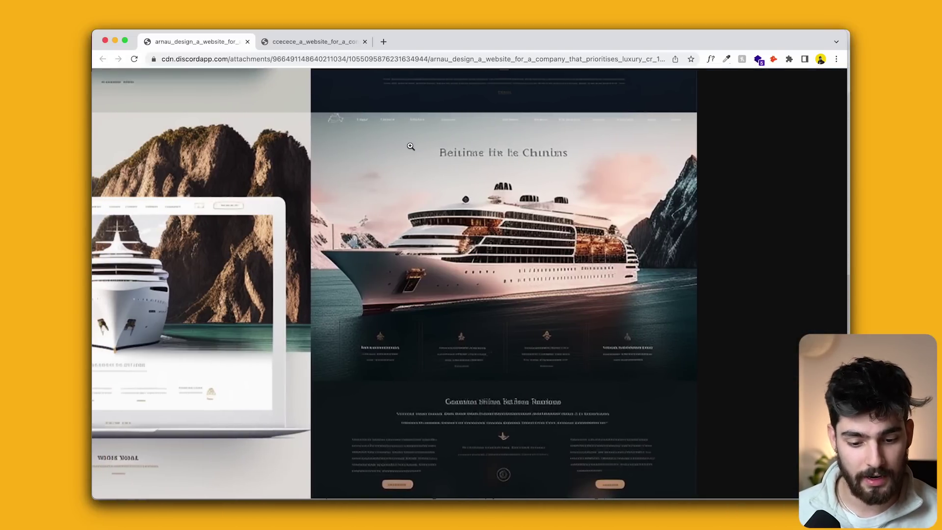
{"action": "scroll", "coordinate": [533, 216], "scroll_direction": "up", "scroll_amount": 3}
{"action": "scroll", "coordinate": [533, 216], "scroll_direction": "down", "scroll_amount": 3}
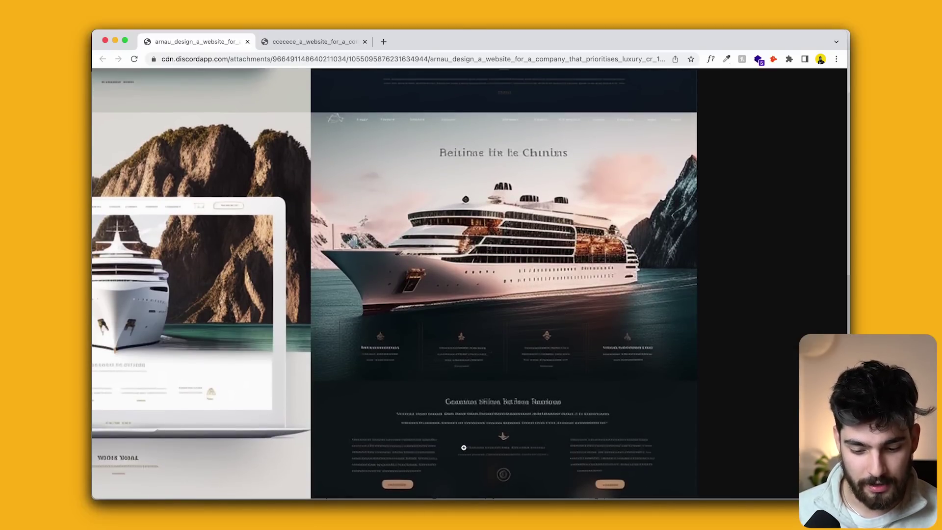
{"action": "left_click", "coordinate": [394, 460]}
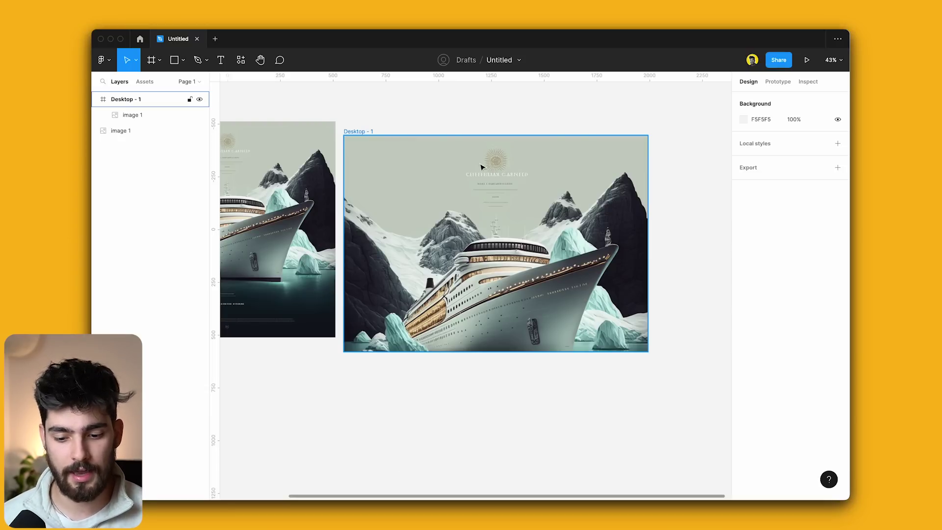
{"action": "scroll", "coordinate": [499, 170], "scroll_direction": "up", "scroll_amount": 3}
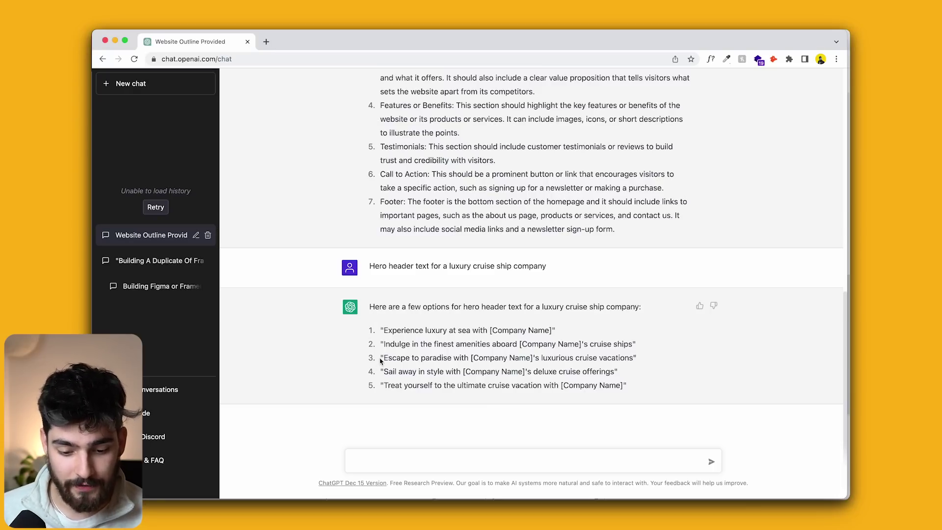
- Ask ChatGPT for "Hero header text for a luxury cruise ship company that emphasizes destinations" and copy the first suggested headline for Figma
{"action": "triple_click", "coordinate": [405, 263]}
{"action": "key", "text": "super+c"}
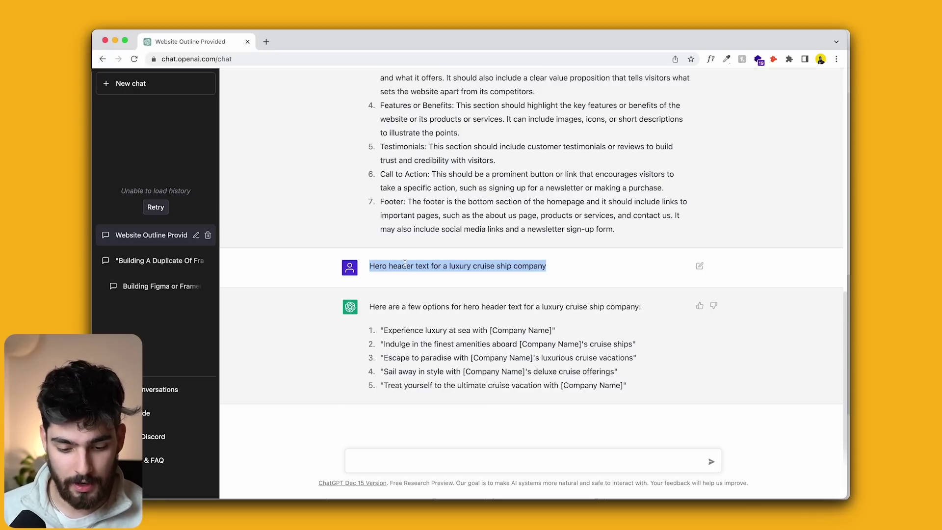
{"action": "left_click", "coordinate": [395, 458]}
{"action": "key", "text": "super+v"}
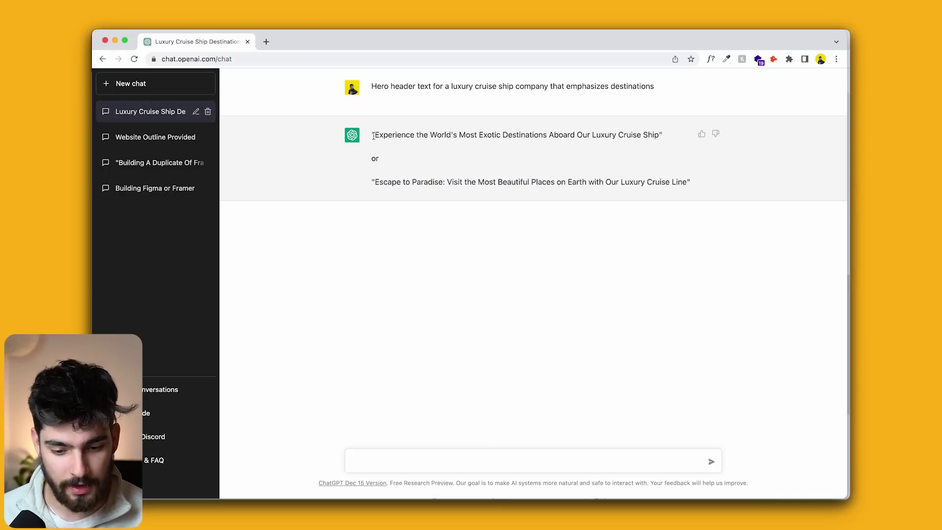
{"action": "left_click_drag", "start_coordinate": [374, 136], "coordinate": [653, 142]}
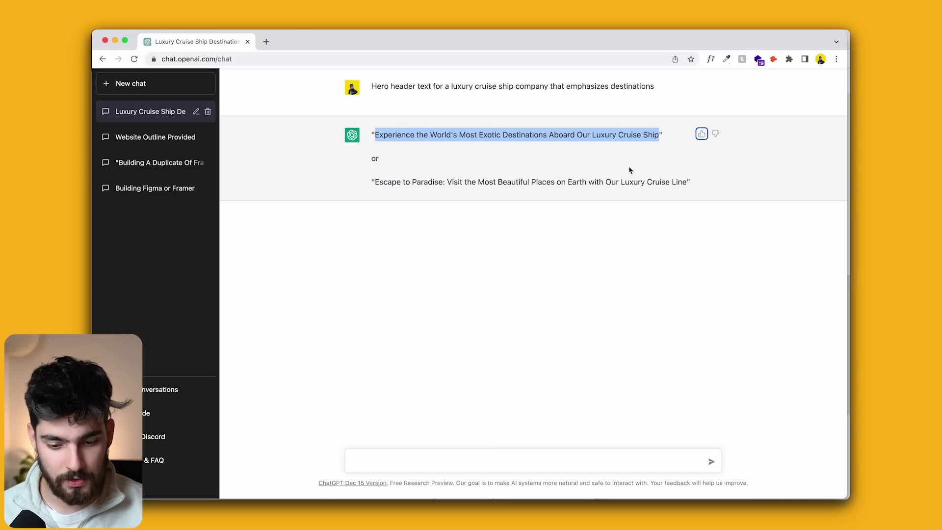
{"action": "key", "text": "super+Tab"}
- Cover the lettering below the sun emblem in the desktop frame with a rectangle filled with the sky colour C6CFC3
{"action": "scroll", "coordinate": [491, 114], "scroll_direction": "up", "scroll_amount": 5}
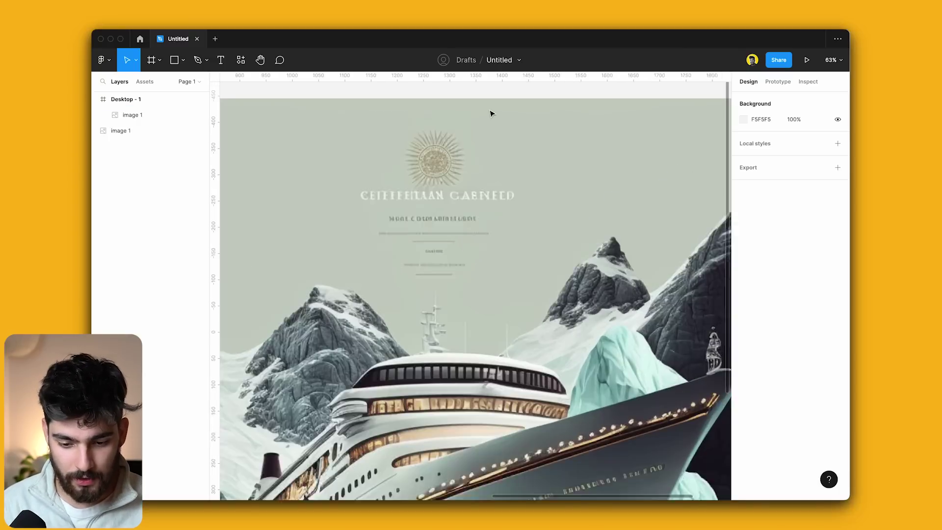
{"action": "key", "text": "r"}
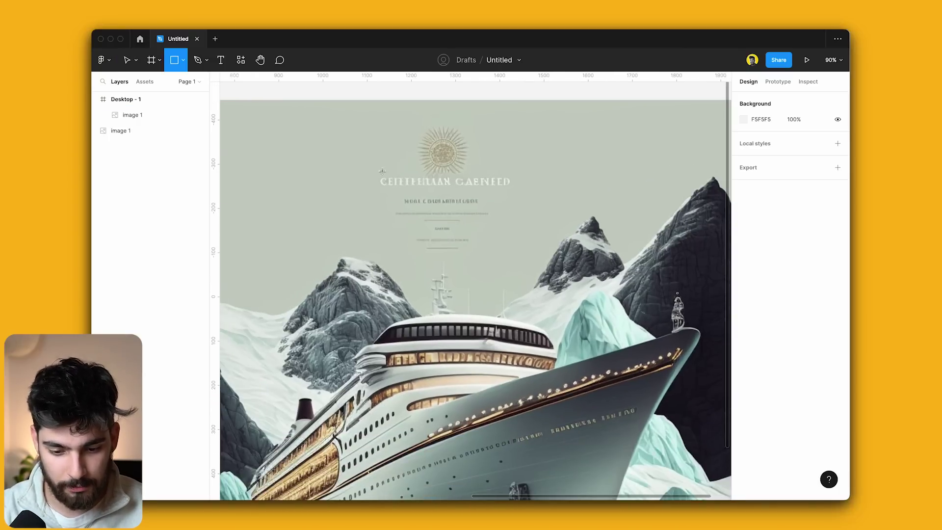
{"action": "left_click_drag", "start_coordinate": [376, 178], "coordinate": [523, 229]}
{"action": "key", "text": "Escape"}
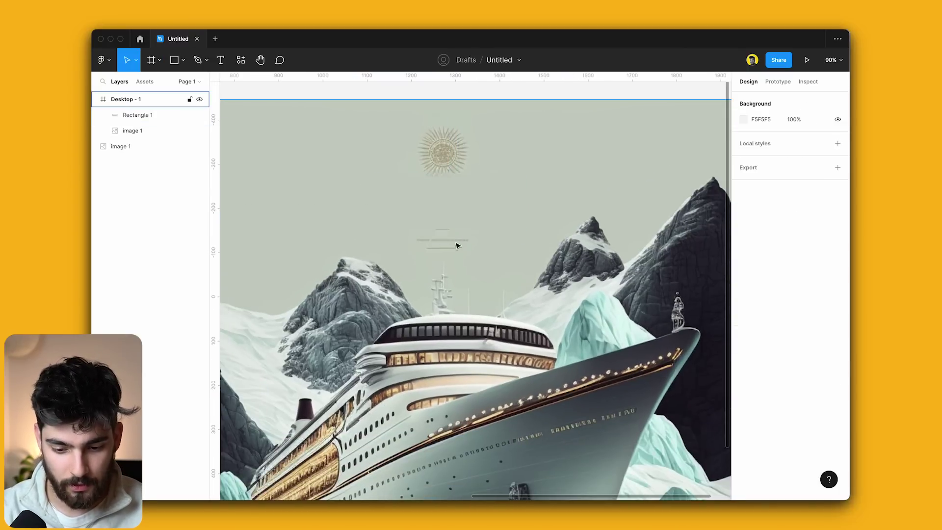
- Extend the cover rectangle down over the remaining small text lines and adjust its upper edge, making it about 333 × 177
{"action": "left_click", "coordinate": [450, 210]}
{"action": "scroll", "coordinate": [450, 210], "scroll_direction": "down", "scroll_amount": 2}
{"action": "left_click_drag", "start_coordinate": [455, 192], "coordinate": [457, 217]}
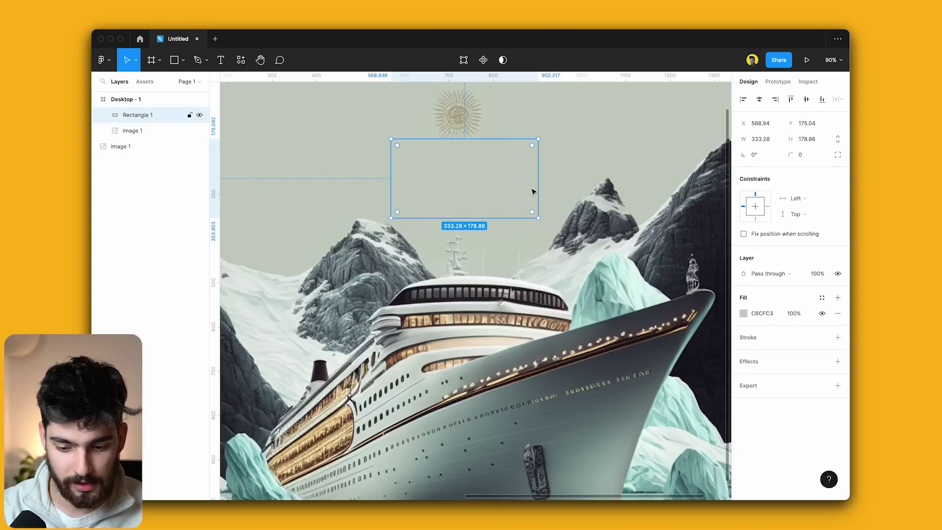
{"action": "key", "text": "Escape"}
{"action": "scroll", "coordinate": [562, 187], "scroll_direction": "up", "scroll_amount": 1}
{"action": "scroll", "coordinate": [462, 142], "scroll_direction": "up", "scroll_amount": 2}
{"action": "left_click", "coordinate": [473, 159]}
{"action": "mouse_move", "coordinate": [472, 149]}
{"action": "left_mouse_down"}
{"action": "mouse_move", "coordinate": [471, 164]}
{"action": "mouse_move", "coordinate": [471, 147]}
{"action": "left_mouse_up"}
{"action": "left_click", "coordinate": [581, 161]}
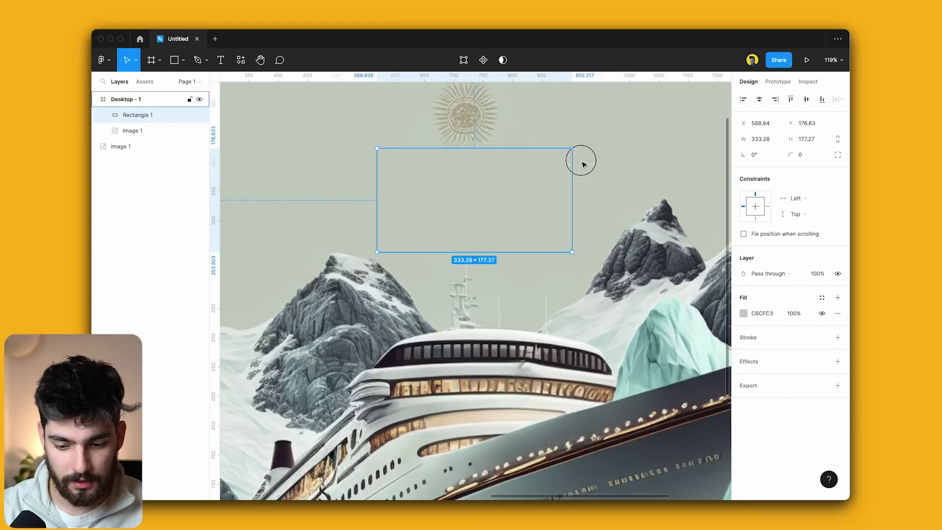
- Add the copied headline "Experience the World's Most Exotic Destinations Aboard Our Luxury Cruise Ship" below the emblem and centre it horizontally in the frame
{"action": "key", "text": "t"}
{"action": "left_click", "coordinate": [475, 169]}
{"action": "type", "text": "Experience the World's Most Exotic Destinations Aboard Our Luxury Cruise Ship"}
{"action": "key", "text": "Escape"}
{"action": "left_click_drag", "start_coordinate": [526, 178], "coordinate": [395, 180]}
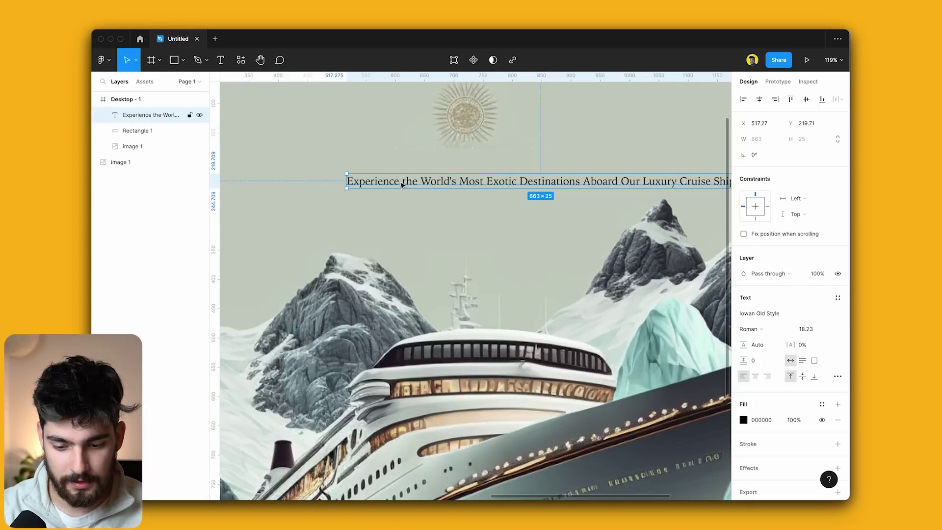
{"action": "scroll", "coordinate": [395, 180], "scroll_direction": "down", "scroll_amount": 3}
{"action": "key", "text": "alt+h"}
{"action": "scroll", "coordinate": [521, 215], "scroll_direction": "down", "scroll_amount": 1}
- Scale the headline to a font size of 29.56 and wrap it into two centred lines about 671 wide
{"action": "key", "text": "k"}
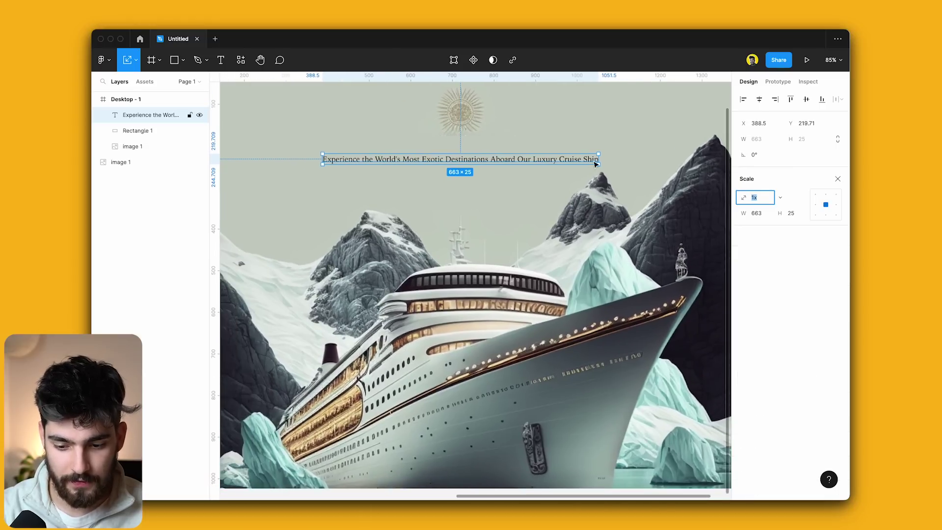
{"action": "mouse_move", "coordinate": [597, 156]}
{"action": "left_mouse_down"}
{"action": "mouse_move", "coordinate": [683, 173]}
{"action": "mouse_move", "coordinate": [579, 154]}
{"action": "mouse_move", "coordinate": [599, 159]}
{"action": "left_mouse_up"}
{"action": "key", "text": "v"}
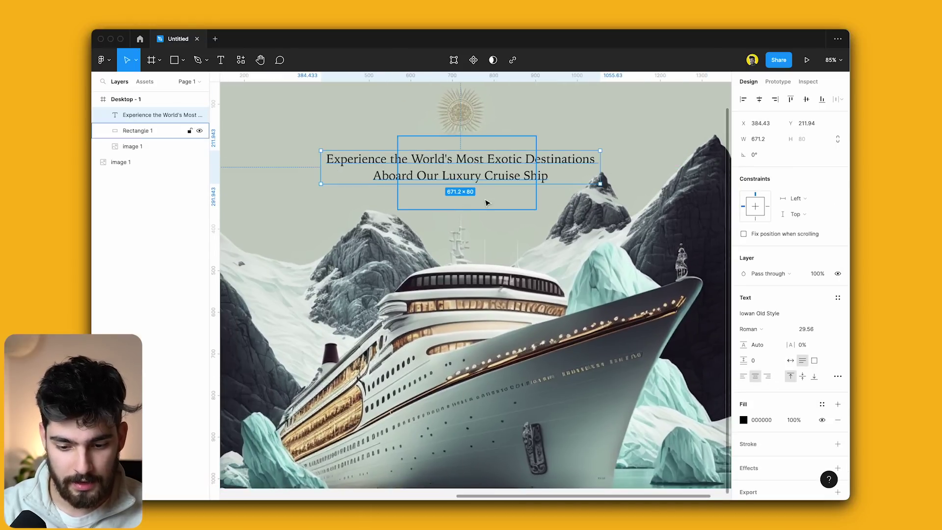
- Try colouring the headline with the light tone E5ECE9 sampled from the artwork
{"action": "scroll", "coordinate": [487, 204], "scroll_direction": "down", "scroll_amount": 5}
{"action": "key", "text": "i"}
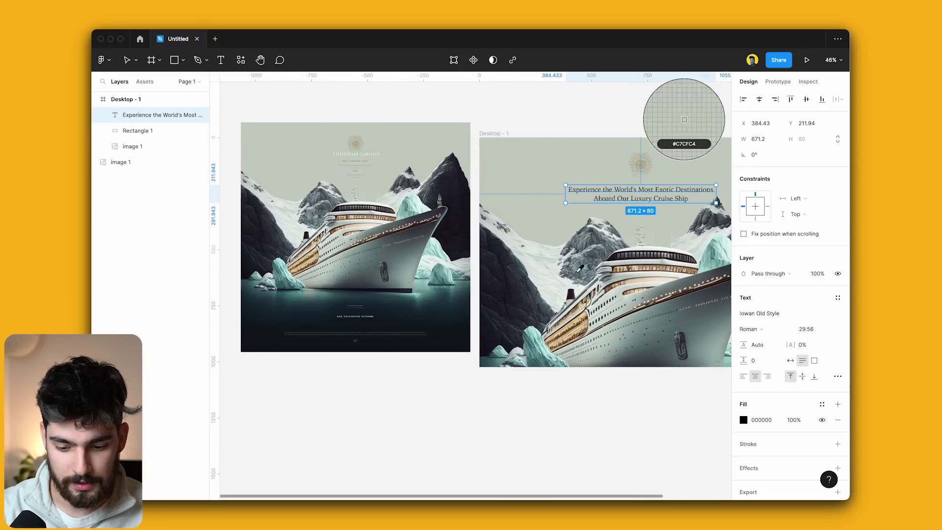
{"action": "left_click", "coordinate": [551, 267]}
{"action": "key", "text": "i"}
{"action": "left_click", "coordinate": [542, 254]}
{"action": "scroll", "coordinate": [542, 254], "scroll_direction": "right", "scroll_amount": 3}
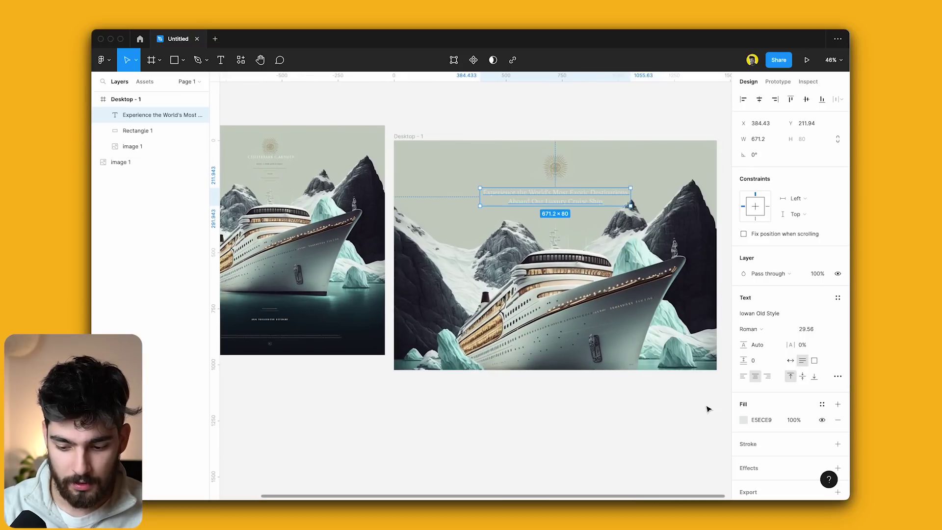
- Colour the headline with the dark tone 1B1823 sampled from the artwork
{"action": "key", "text": "i"}
{"action": "left_click", "coordinate": [746, 427]}
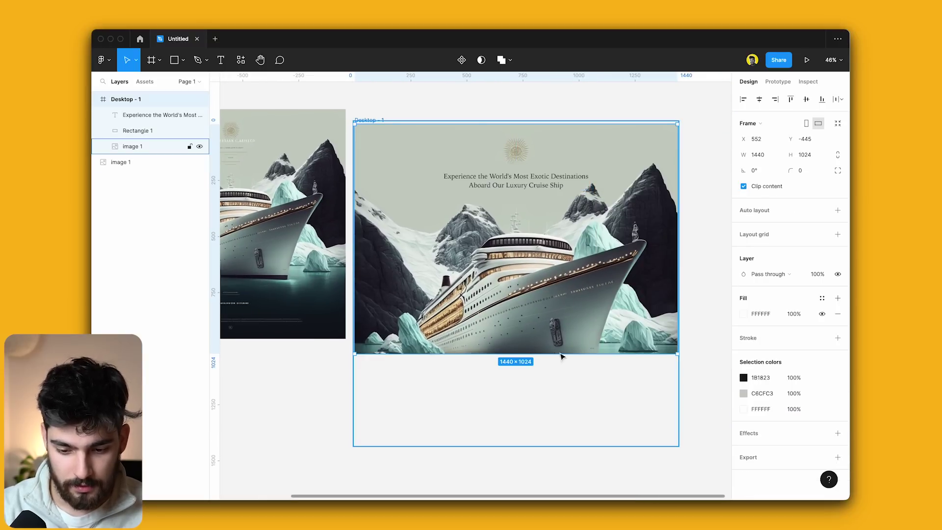
{"action": "left_click", "coordinate": [642, 401]}
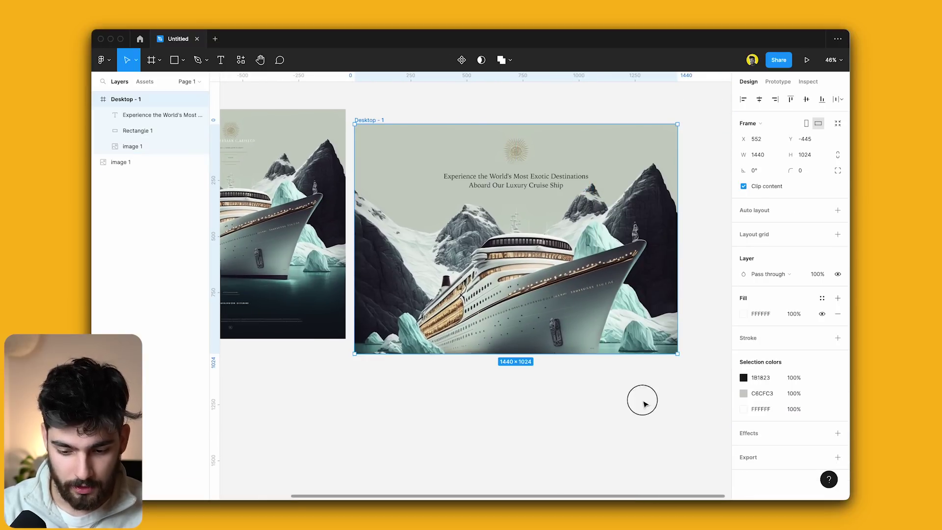
- Compare the dark water at the base of the original image with the lower edge of the desktop frame
{"action": "scroll", "coordinate": [642, 401], "scroll_direction": "left", "scroll_amount": 5}
{"action": "left_click", "coordinate": [396, 322]}
{"action": "scroll", "coordinate": [319, 307], "scroll_direction": "up", "scroll_amount": 2}
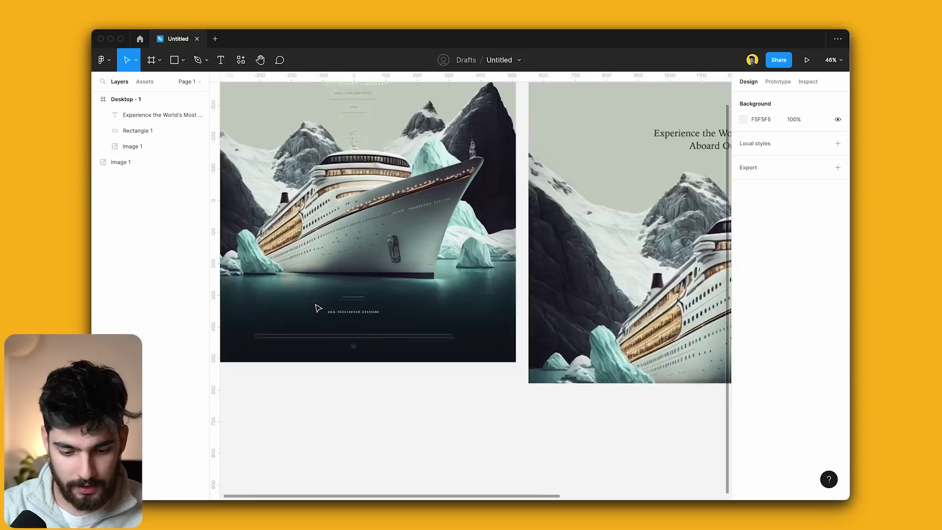
{"action": "scroll", "coordinate": [320, 307], "scroll_direction": "down", "scroll_amount": 3}
{"action": "scroll", "coordinate": [355, 286], "scroll_direction": "left", "scroll_amount": 3}
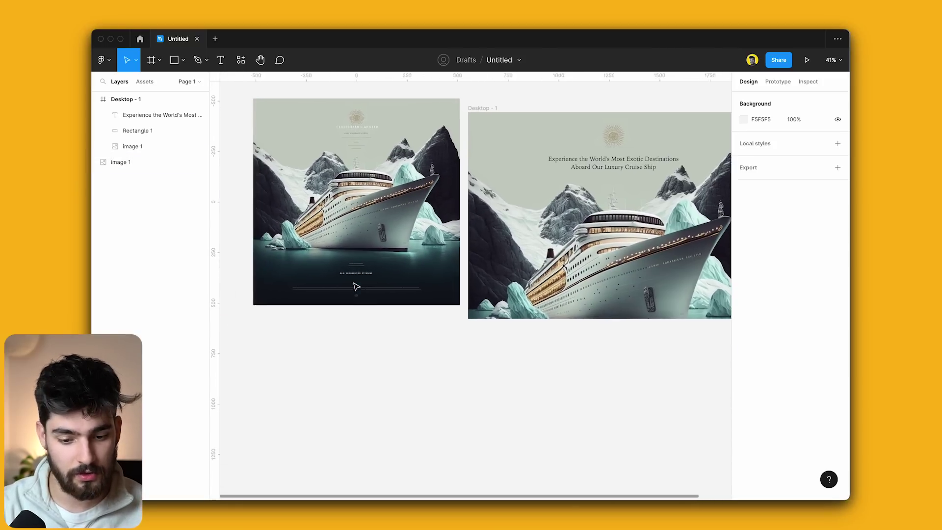
{"action": "scroll", "coordinate": [355, 286], "scroll_direction": "up", "scroll_amount": 1}
{"action": "scroll", "coordinate": [448, 137], "scroll_direction": "right", "scroll_amount": 4}
{"action": "scroll", "coordinate": [446, 138], "scroll_direction": "down", "scroll_amount": 1}
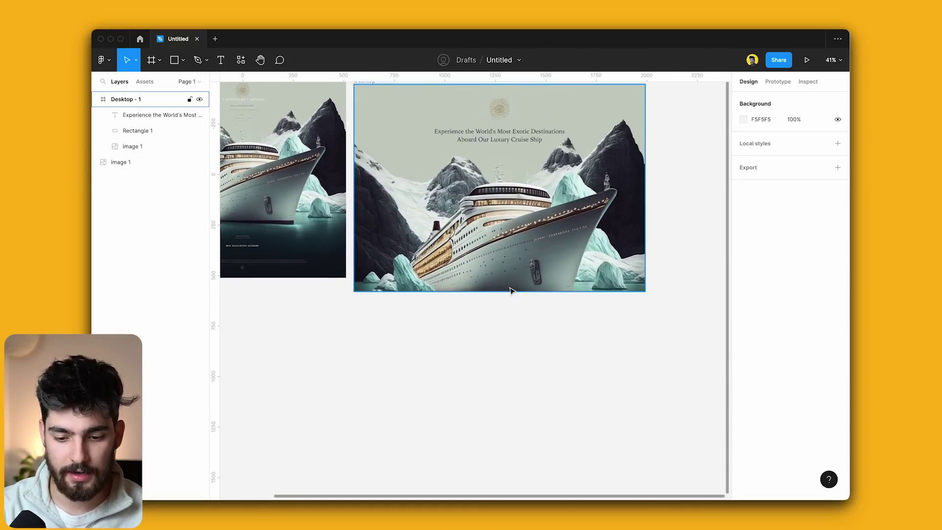
{"action": "scroll", "coordinate": [511, 290], "scroll_direction": "up", "scroll_amount": 5}
{"action": "scroll", "coordinate": [553, 264], "scroll_direction": "down", "scroll_amount": 2}
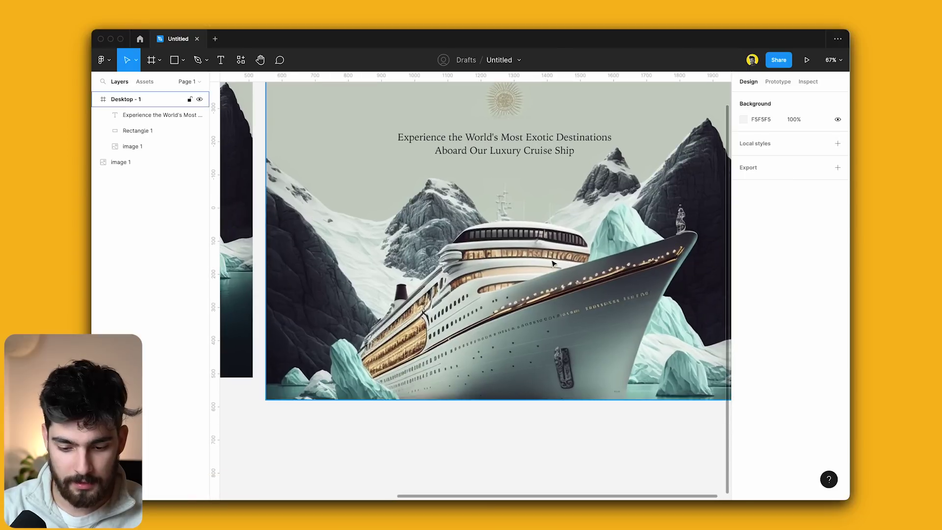
{"action": "scroll", "coordinate": [508, 369], "scroll_direction": "down", "scroll_amount": 3}
- Draw a full-width rectangle, about 1440 × 187, along the lower edge of the desktop frame
{"action": "left_click", "coordinate": [508, 369]}
{"action": "key", "text": "r"}
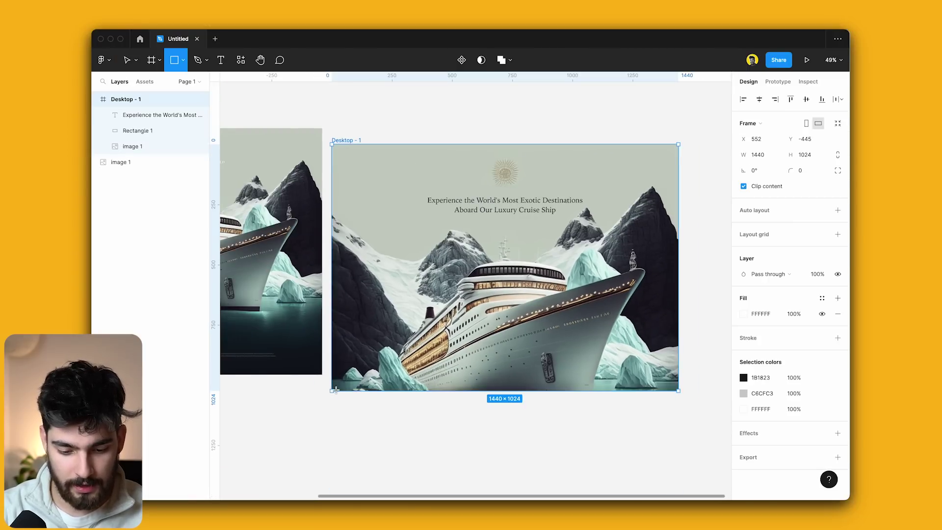
{"action": "scroll", "coordinate": [654, 362], "scroll_direction": "right", "scroll_amount": 1}
{"action": "mouse_move", "coordinate": [336, 390]}
{"action": "left_mouse_down"}
{"action": "mouse_move", "coordinate": [655, 362]}
{"action": "mouse_move", "coordinate": [664, 347]}
{"action": "mouse_move", "coordinate": [656, 346]}
{"action": "left_mouse_up"}
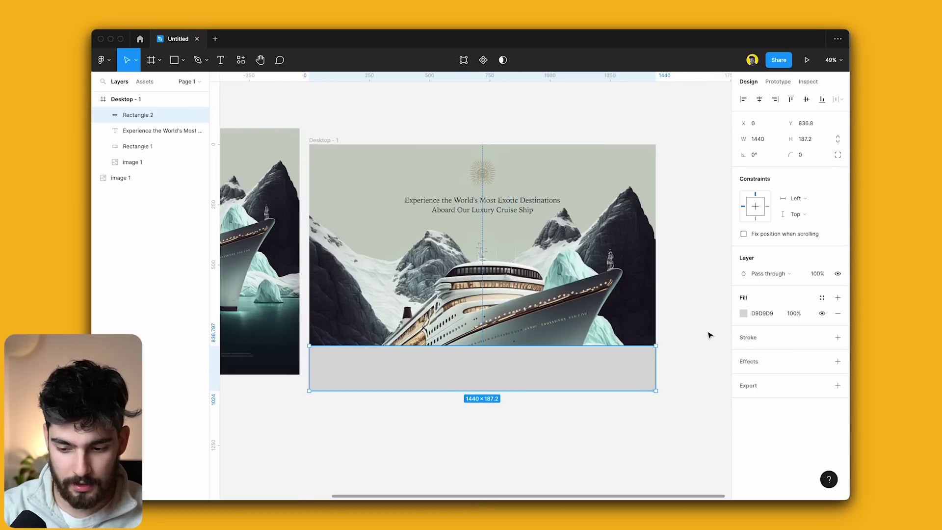
- Fill the lower rectangle with a linear gradient from black 000000 at 0% opacity to solid black at the frame's lower edge
{"action": "left_click", "coordinate": [743, 313]}
{"action": "left_click", "coordinate": [626, 246]}
{"action": "left_click", "coordinate": [640, 255]}
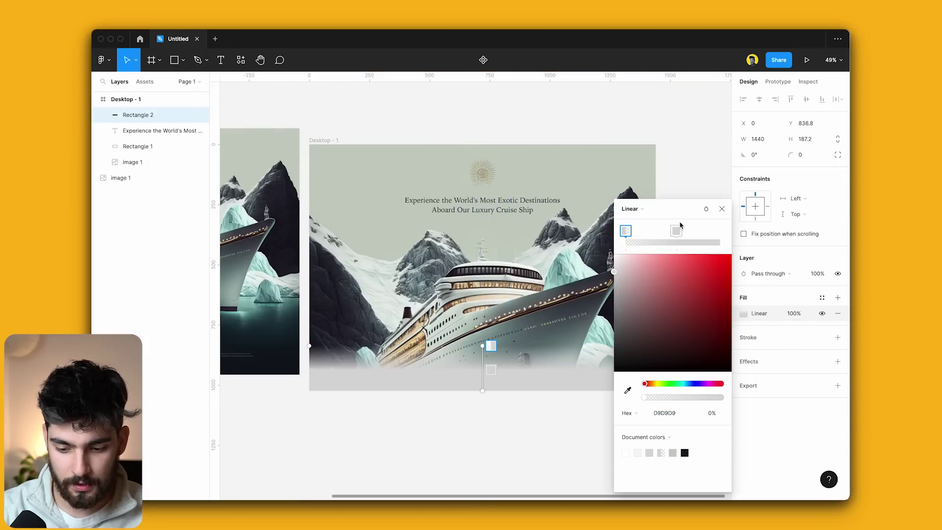
{"action": "left_click_drag", "start_coordinate": [677, 229], "coordinate": [769, 246]}
{"action": "left_click_drag", "start_coordinate": [717, 311], "coordinate": [574, 437]}
{"action": "left_click", "coordinate": [626, 230]}
{"action": "left_click_drag", "start_coordinate": [650, 311], "coordinate": [511, 500]}
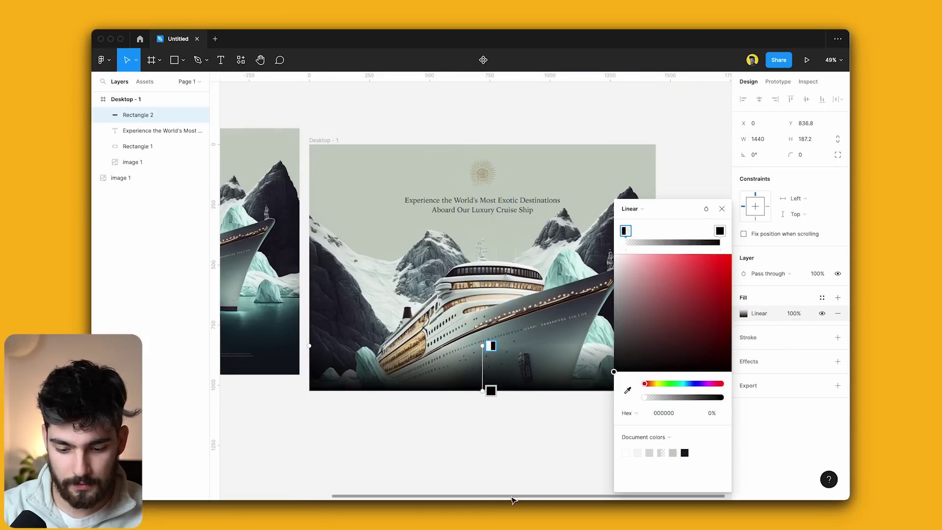
{"action": "key", "text": "Escape"}
- Add the white text "Explore Destinations" over the dark gradient and wrap it in an auto layout frame
{"action": "scroll", "coordinate": [511, 495], "scroll_direction": "down", "scroll_amount": 3}
{"action": "left_click", "coordinate": [497, 264]}
{"action": "left_click", "coordinate": [497, 274]}
{"action": "key", "text": "t"}
{"action": "left_click", "coordinate": [482, 275]}
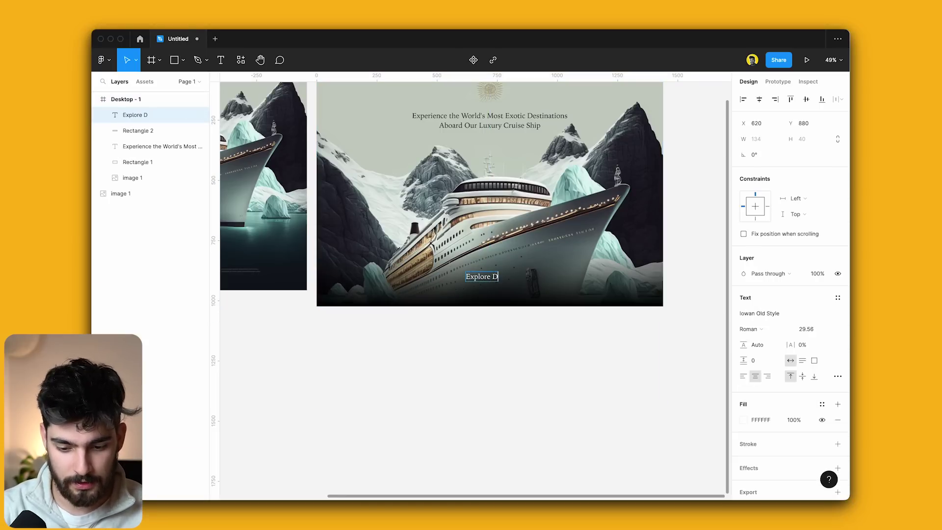
{"action": "type", "text": "Explore Destinations"}
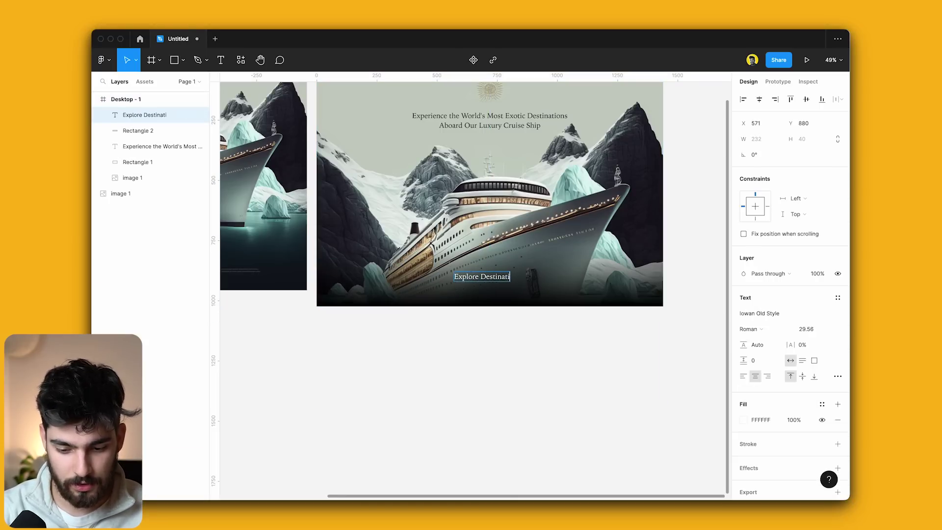
{"action": "key", "text": "Escape"}
{"action": "key", "text": "shift+a"}
- Duplicate the Explore Destinations button beside itself and change the copy's text to "Buy Tickets Now"
{"action": "scroll", "coordinate": [488, 280], "scroll_direction": "up", "scroll_amount": 4}
{"action": "mouse_move", "coordinate": [502, 277]}
{"action": "left_mouse_down"}
{"action": "mouse_move", "coordinate": [432, 279]}
{"action": "mouse_move", "coordinate": [538, 279]}
{"action": "mouse_move", "coordinate": [511, 277]}
{"action": "left_mouse_up"}
{"action": "scroll", "coordinate": [433, 277], "scroll_direction": "down", "scroll_amount": 4}
{"action": "double_click", "coordinate": [496, 273]}
{"action": "type", "text": "Buy"}
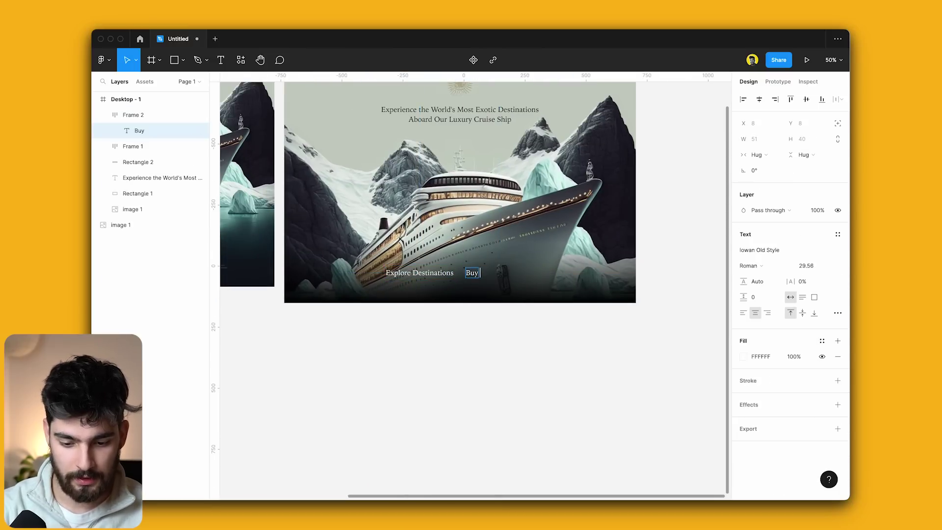
{"action": "key", "text": "Escape"}
- Swap the button order, placing Buy Tickets Now at X 347 and Explore Destinations at X 615
{"action": "scroll", "coordinate": [453, 287], "scroll_direction": "up", "scroll_amount": 3}
{"action": "left_click_drag", "start_coordinate": [430, 263], "coordinate": [619, 263]}
{"action": "left_click", "coordinate": [498, 265]}
{"action": "left_click_drag", "start_coordinate": [498, 265], "coordinate": [348, 265]}
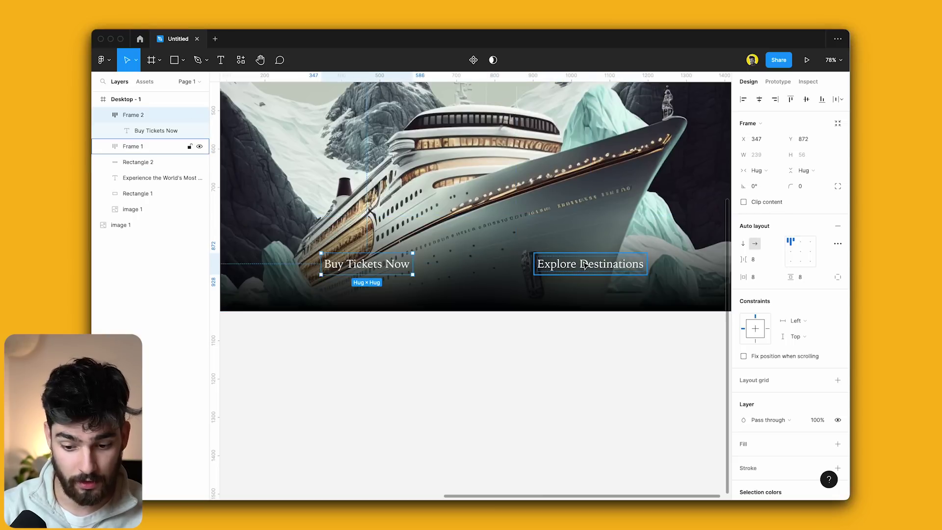
{"action": "left_click_drag", "start_coordinate": [579, 265], "coordinate": [468, 265]}
- Fill the Buy Tickets Now button with the beige tone CBC5AC sampled from the original image's sun emblem
{"action": "left_click", "coordinate": [365, 265]}
{"action": "scroll", "coordinate": [380, 268], "scroll_direction": "left", "scroll_amount": 10}
{"action": "scroll", "coordinate": [380, 268], "scroll_direction": "up", "scroll_amount": 4}
{"action": "scroll", "coordinate": [380, 267], "scroll_direction": "down", "scroll_amount": 2}
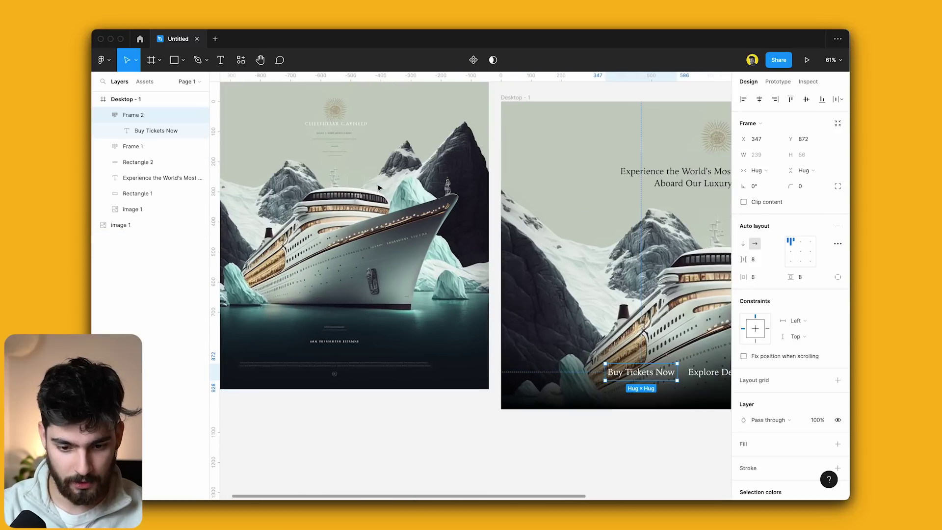
{"action": "key", "text": "i"}
{"action": "left_click", "coordinate": [334, 112]}
- Fill the Explore Destinations button with the muted gold B7B294 sampled from the sun emblem in the desktop frame
{"action": "scroll", "coordinate": [406, 201], "scroll_direction": "right", "scroll_amount": 3}
{"action": "left_click", "coordinate": [589, 324]}
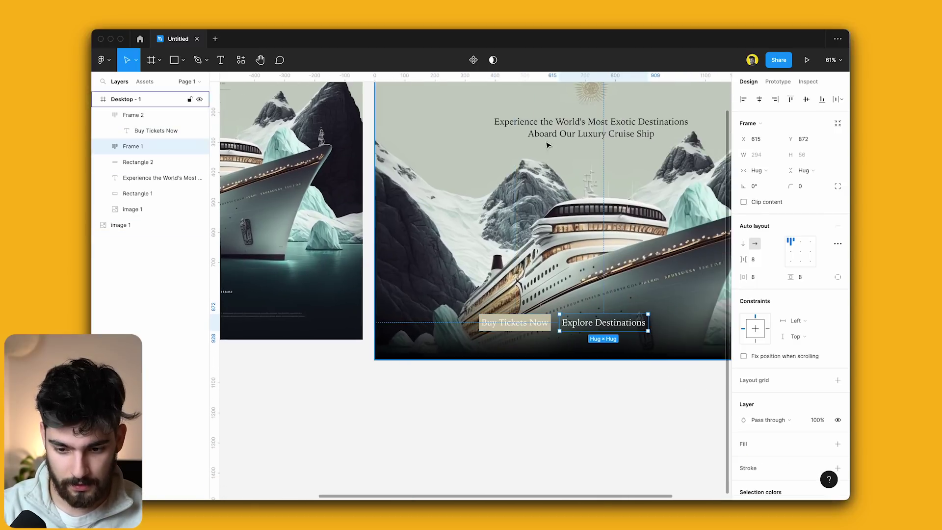
{"action": "key", "text": "i"}
{"action": "left_click", "coordinate": [593, 95]}
- Fill the Buy Tickets Now button with a dark teal sampled from the water in the original image
{"action": "left_click", "coordinate": [515, 322]}
{"action": "scroll", "coordinate": [392, 294], "scroll_direction": "left", "scroll_amount": 1}
{"action": "scroll", "coordinate": [368, 291], "scroll_direction": "left", "scroll_amount": 1}
{"action": "key", "text": "i"}
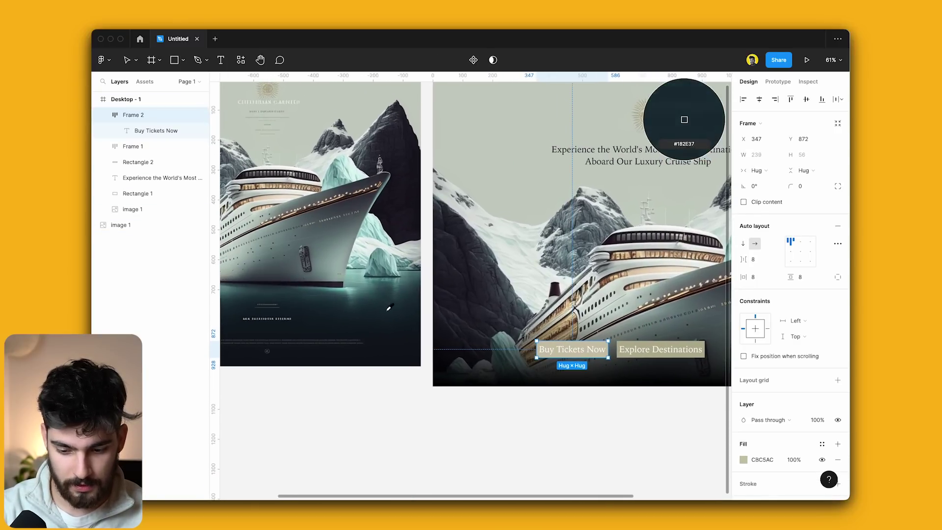
{"action": "left_click", "coordinate": [386, 309]}
{"action": "scroll", "coordinate": [441, 313], "scroll_direction": "right", "scroll_amount": 3}
{"action": "scroll", "coordinate": [487, 333], "scroll_direction": "up", "scroll_amount": 4}
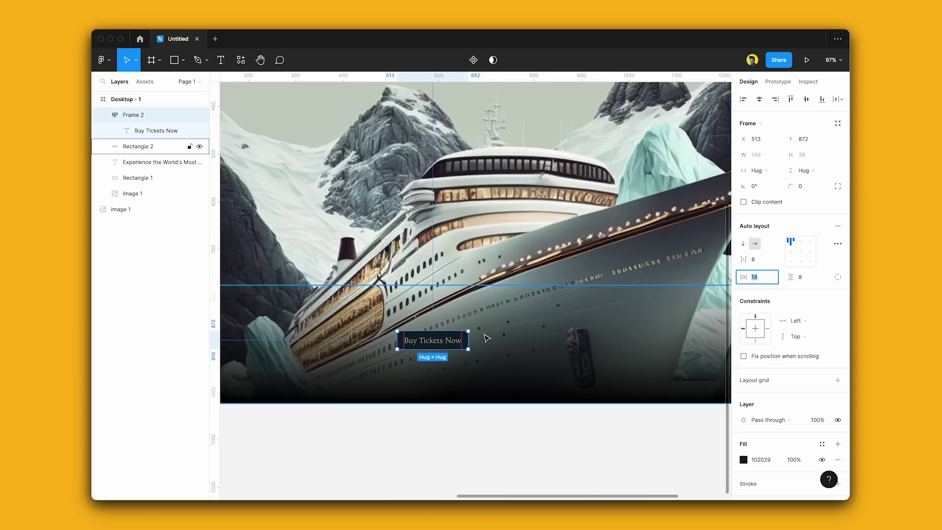
- Duplicate the Buy Tickets Now button beside the original at X 685, Y 872, and turn its 102029 fill into an outline
{"action": "left_click_drag", "start_coordinate": [484, 338], "coordinate": [531, 341]}
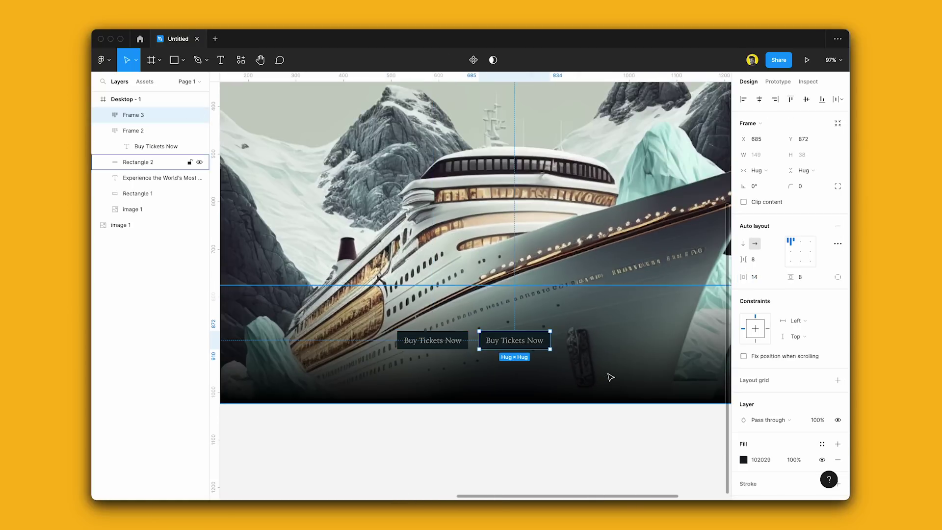
{"action": "left_click", "coordinate": [743, 459]}
{"action": "key", "text": "super+c"}
{"action": "left_click", "coordinate": [675, 396]}
{"action": "double_click", "coordinate": [532, 346]}
{"action": "left_click", "coordinate": [525, 469]}
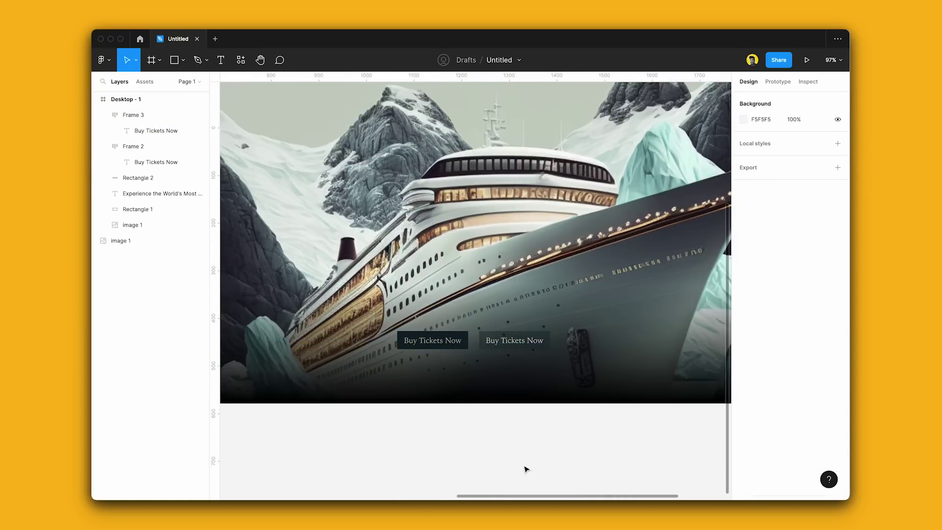
- Relabel the duplicated button "Explore Destinations"
{"action": "double_click", "coordinate": [509, 339]}
{"action": "type", "text": "Explore Destinations"}
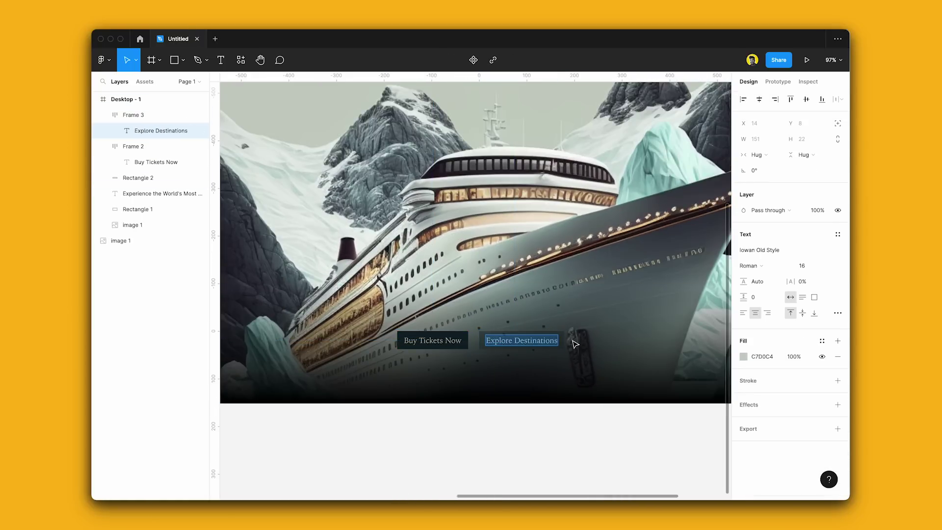
{"action": "key", "text": "Escape"}
{"action": "key", "text": "Escape"}
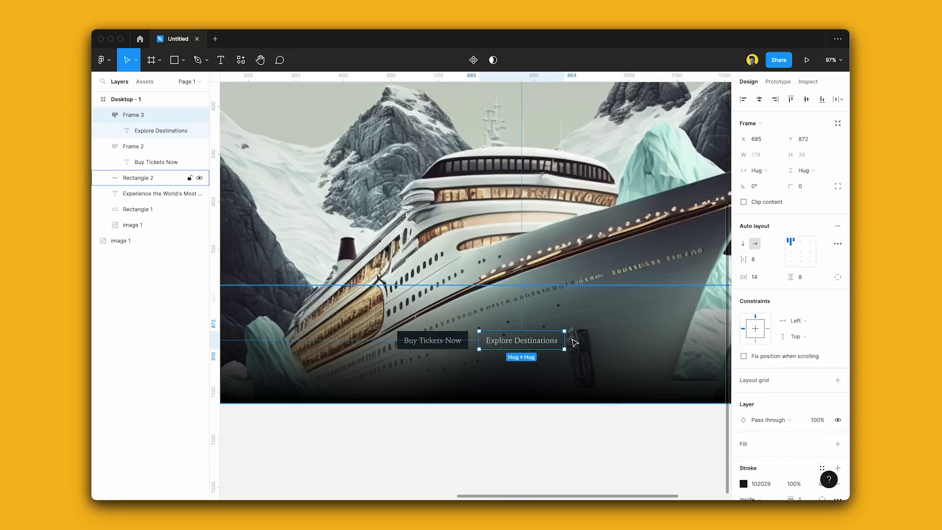
- Give the Explore Destinations button both a fill and an inside stroke of 102029
{"action": "key", "text": "shift+x"}
{"action": "scroll", "coordinate": [795, 433], "scroll_direction": "down", "scroll_amount": 3}
{"action": "left_click", "coordinate": [775, 355]}
{"action": "left_click", "coordinate": [838, 377]}
{"action": "left_click", "coordinate": [769, 392]}
{"action": "key", "text": "super+v"}
{"action": "key", "text": "Return"}
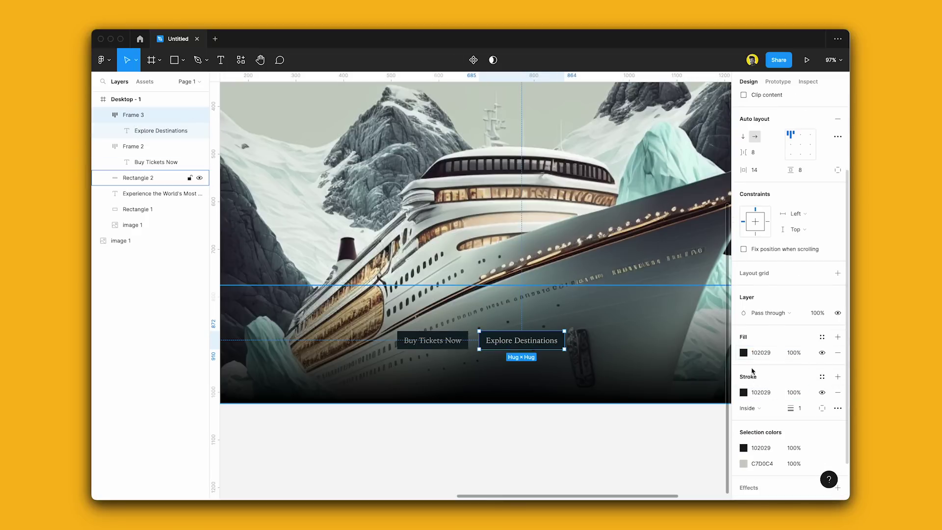
- Fill the Explore Destinations button with a light tone and colour its label 102029, sampled from the Buy Tickets Now button
{"action": "left_click", "coordinate": [743, 352]}
{"action": "mouse_move", "coordinate": [632, 290]}
{"action": "left_mouse_down"}
{"action": "mouse_move", "coordinate": [595, 290]}
{"action": "mouse_move", "coordinate": [591, 299]}
{"action": "mouse_move", "coordinate": [589, 275]}
{"action": "left_mouse_up"}
{"action": "double_click", "coordinate": [519, 339]}
{"action": "key", "text": "i"}
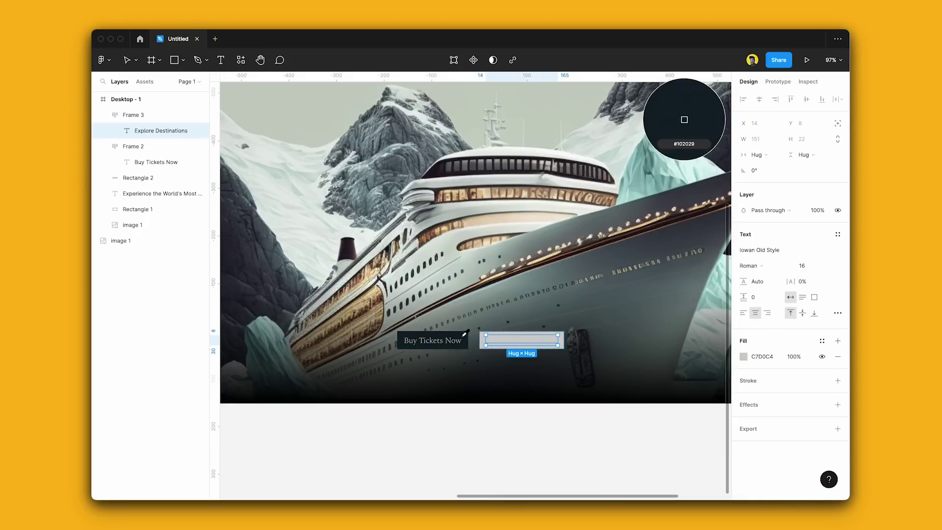
{"action": "left_click", "coordinate": [462, 334]}
- Combine the two buttons into one auto layout frame and centre it horizontally in the desktop frame
{"action": "scroll", "coordinate": [510, 344], "scroll_direction": "left", "scroll_amount": 1}
{"action": "left_click", "coordinate": [534, 347]}
{"action": "left_click", "coordinate": [472, 347], "text": "shift"}
{"action": "key", "text": "shift+a"}
{"action": "left_click", "coordinate": [763, 100]}
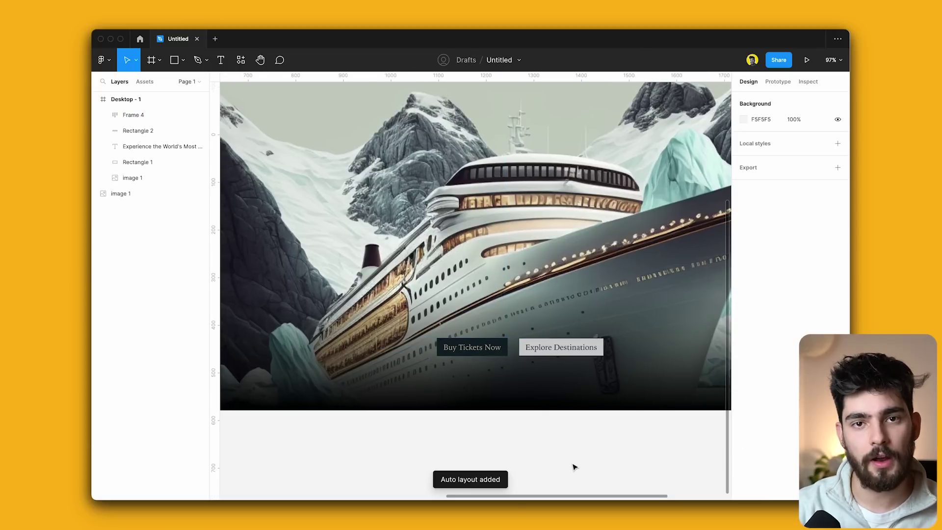
- Hide the interface and extend the Desktop - 1 frame downward past the bottom of the ship image
{"action": "scroll", "coordinate": [534, 417], "scroll_direction": "right", "scroll_amount": 1}
{"action": "scroll", "coordinate": [534, 417], "scroll_direction": "down", "scroll_amount": 2}
{"action": "key", "text": "super+backslash"}
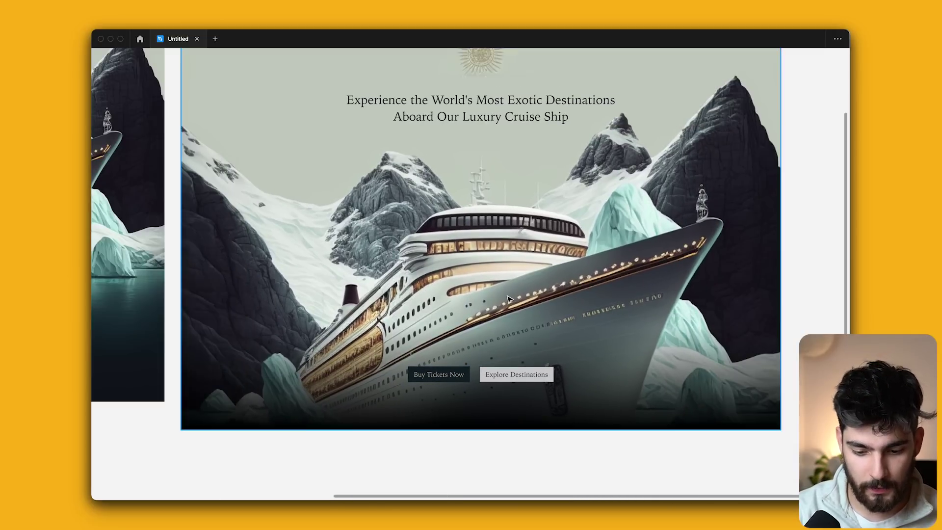
{"action": "scroll", "coordinate": [503, 284], "scroll_direction": "down", "scroll_amount": 5}
{"action": "left_click", "coordinate": [342, 134]}
{"action": "scroll", "coordinate": [342, 134], "scroll_direction": "down", "scroll_amount": 3}
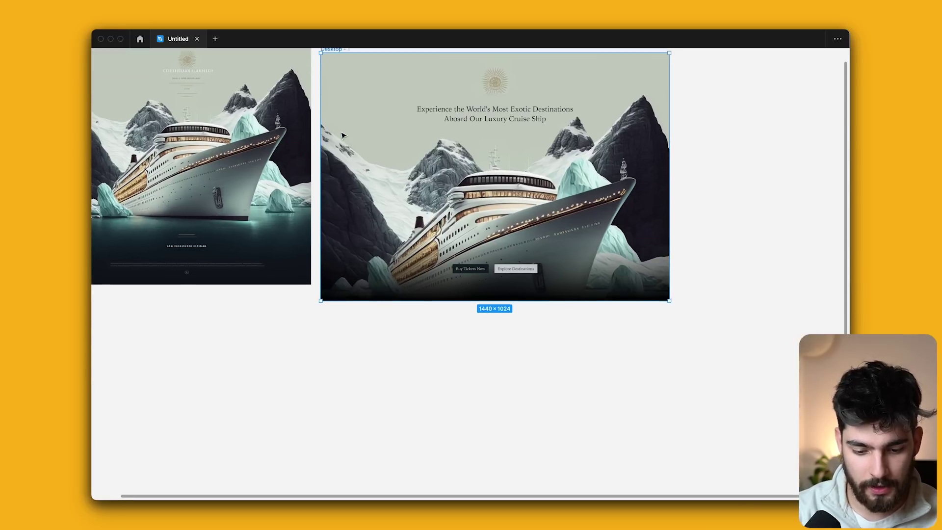
{"action": "left_click_drag", "start_coordinate": [385, 298], "coordinate": [385, 413]}
- Stretch the gradient rectangle downward over the water to about 337 px high
{"action": "left_click", "coordinate": [369, 255]}
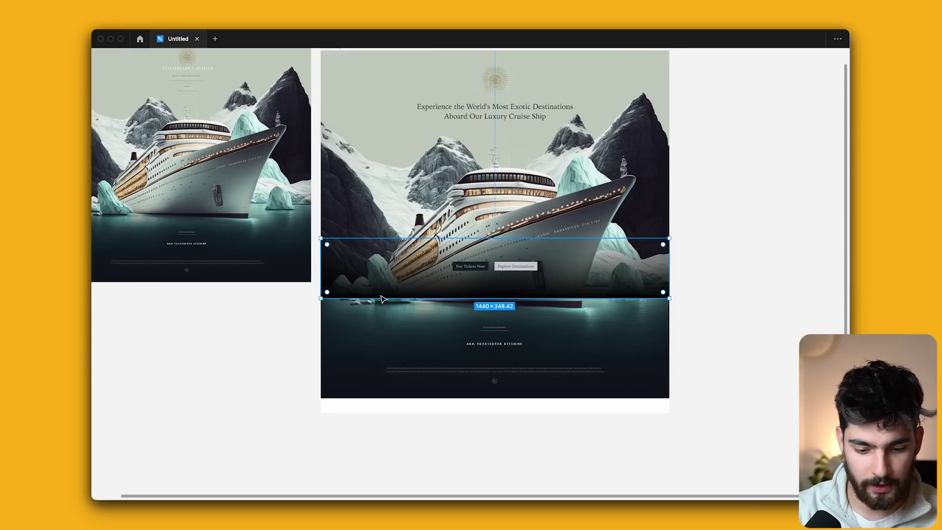
{"action": "left_click_drag", "start_coordinate": [380, 297], "coordinate": [395, 395]}
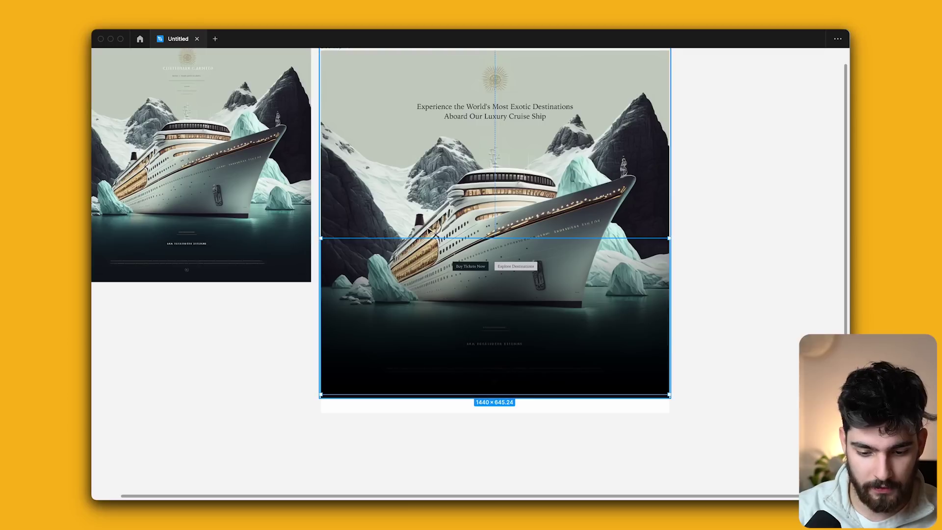
{"action": "key", "text": "super+z"}
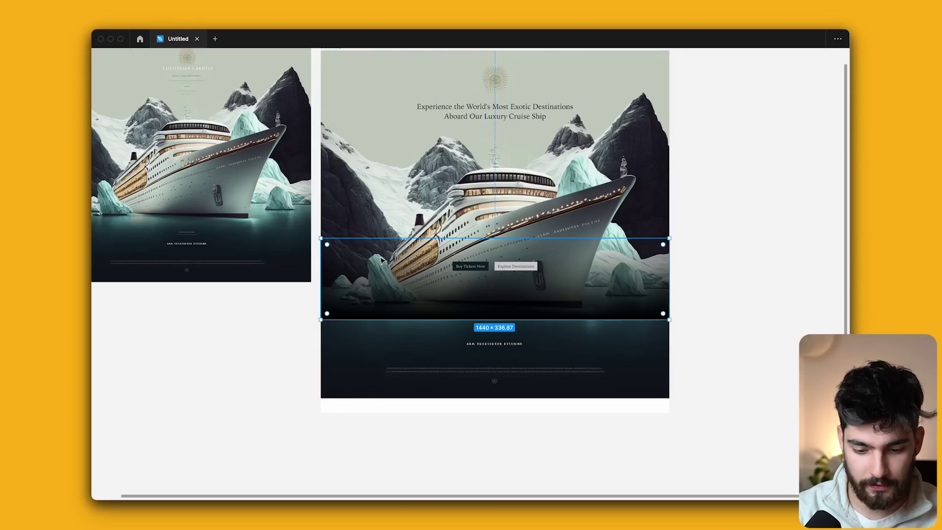
- Show the interface again and change the rectangle's gradient type from Linear to Radial
{"action": "key", "text": "super+backslash"}
{"action": "left_click", "coordinate": [743, 313]}
{"action": "left_click", "coordinate": [638, 209]}
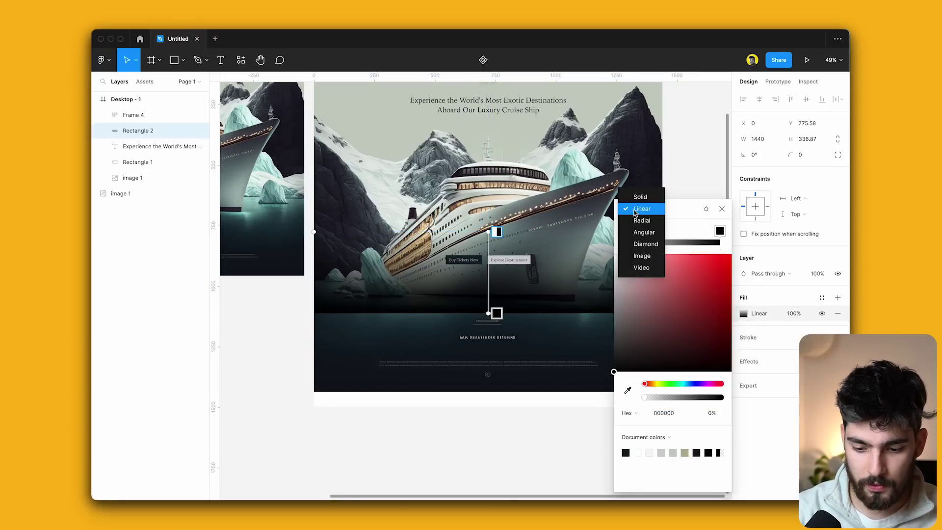
{"action": "left_click", "coordinate": [641, 220]}
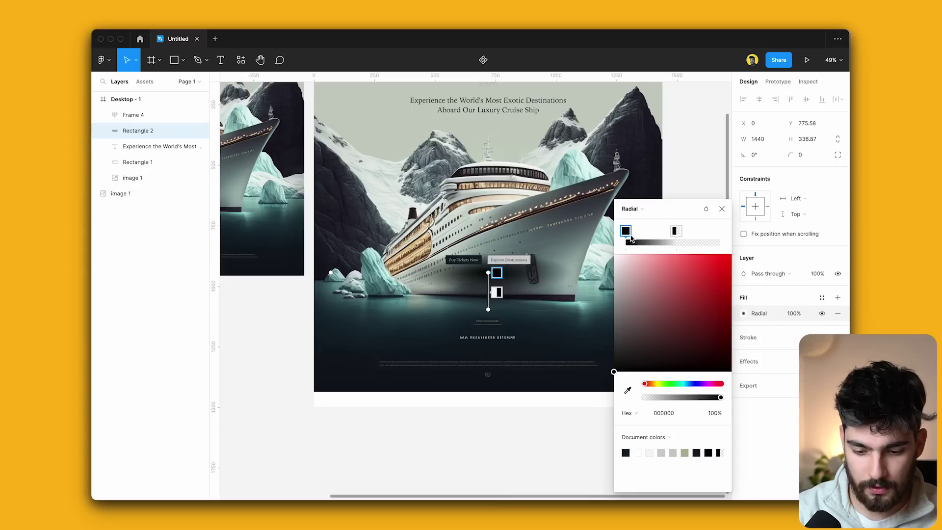
- Move the radial gradient rectangle to about X -6, Y 734 and lower its layer opacity to 30%
{"action": "left_click", "coordinate": [499, 272]}
{"action": "key", "text": "5"}
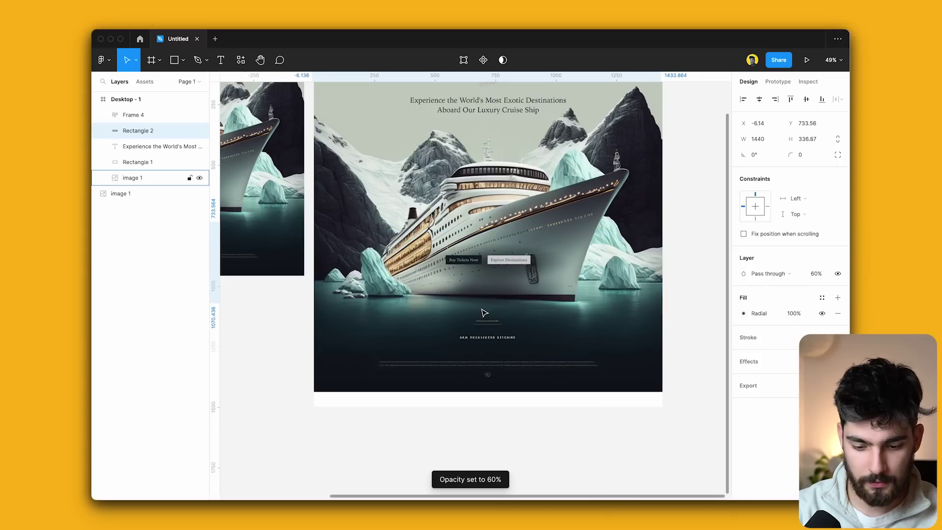
{"action": "key", "text": "4"}
{"action": "key", "text": "5"}
{"action": "key", "text": "2"}
{"action": "key", "text": "3"}
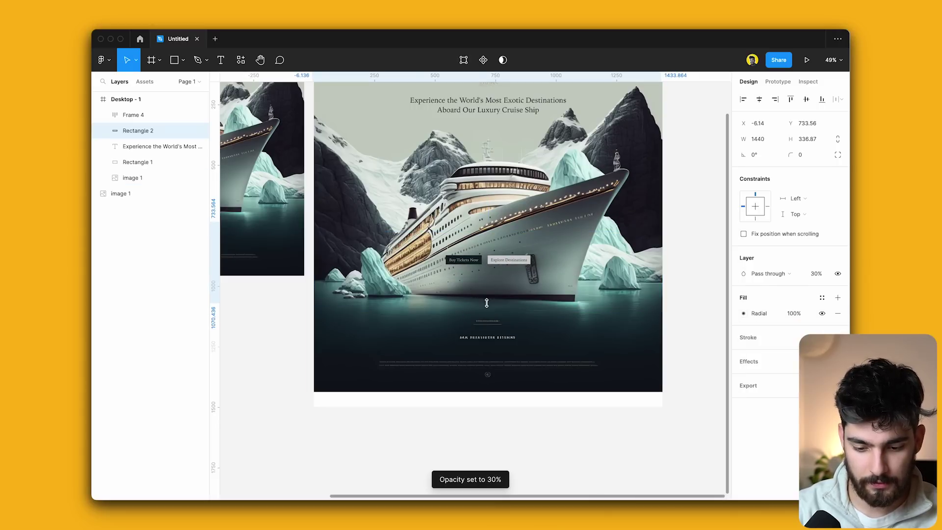
{"action": "left_click", "coordinate": [446, 448]}
- Examine the extended hero composition and the button placement with the interface hidden
{"action": "scroll", "coordinate": [520, 227], "scroll_direction": "up", "scroll_amount": 4}
{"action": "scroll", "coordinate": [521, 227], "scroll_direction": "down", "scroll_amount": 2}
{"action": "scroll", "coordinate": [520, 227], "scroll_direction": "up", "scroll_amount": 2}
{"action": "key", "text": "super+backslash"}
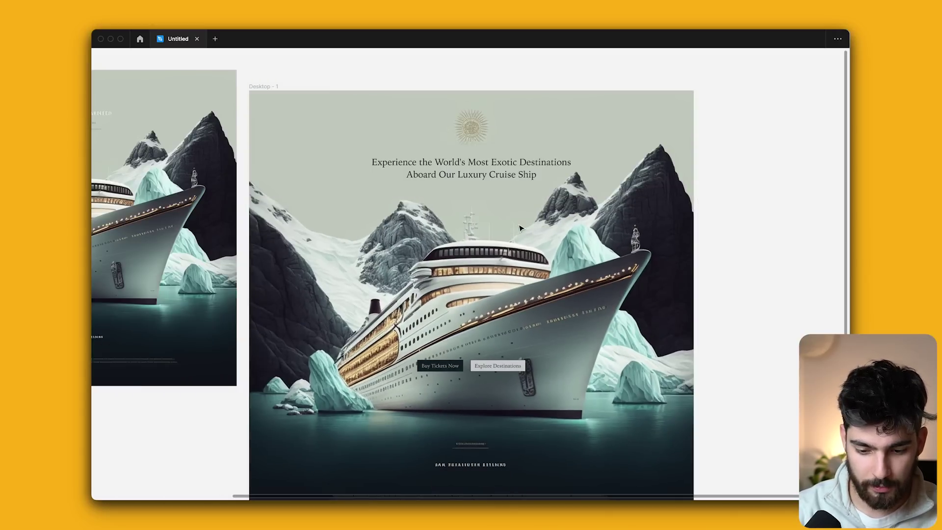
{"action": "scroll", "coordinate": [520, 292], "scroll_direction": "down", "scroll_amount": 2}
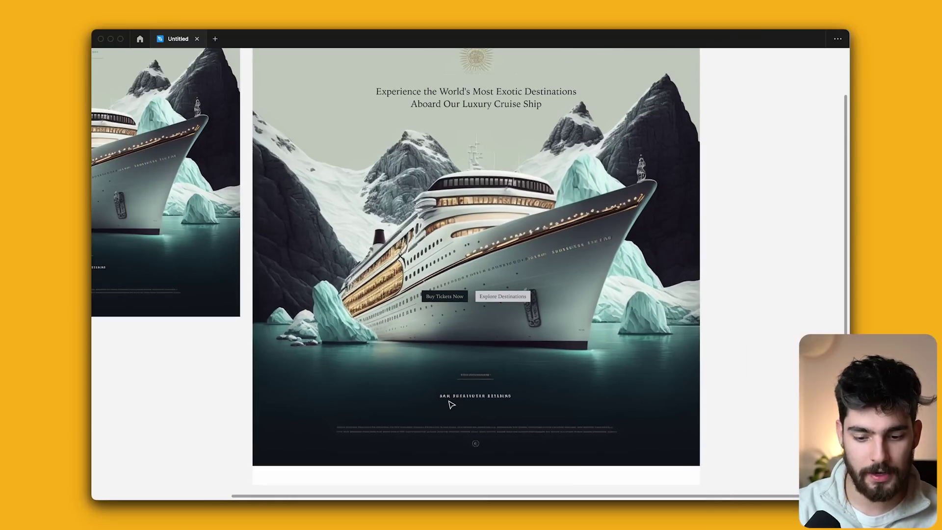
{"action": "scroll", "coordinate": [452, 403], "scroll_direction": "up", "scroll_amount": 2}
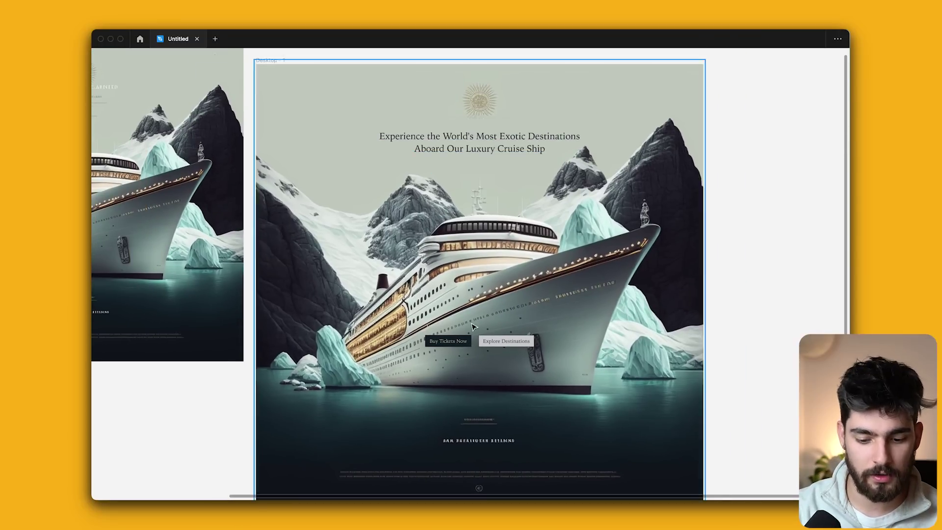
{"action": "left_click", "coordinate": [460, 343]}
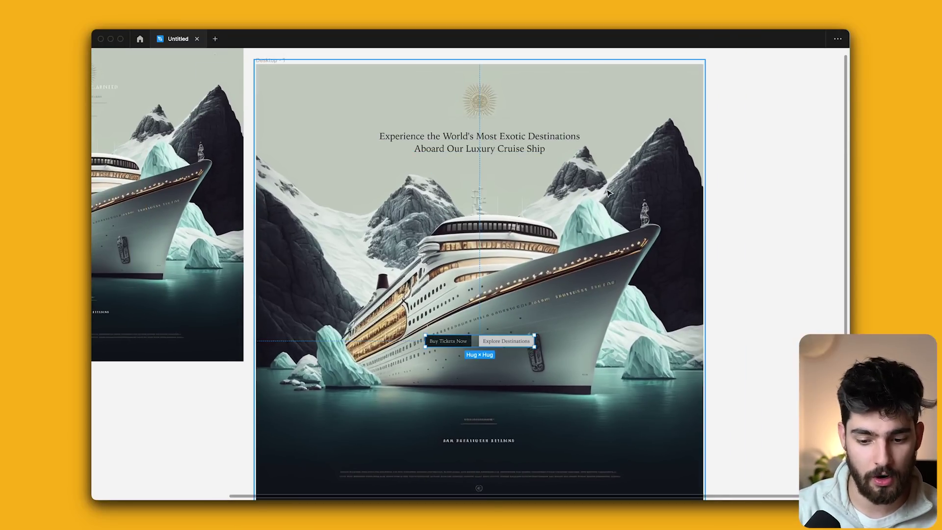
{"action": "left_click", "coordinate": [735, 282]}
{"action": "scroll", "coordinate": [735, 284], "scroll_direction": "down", "scroll_amount": 3}
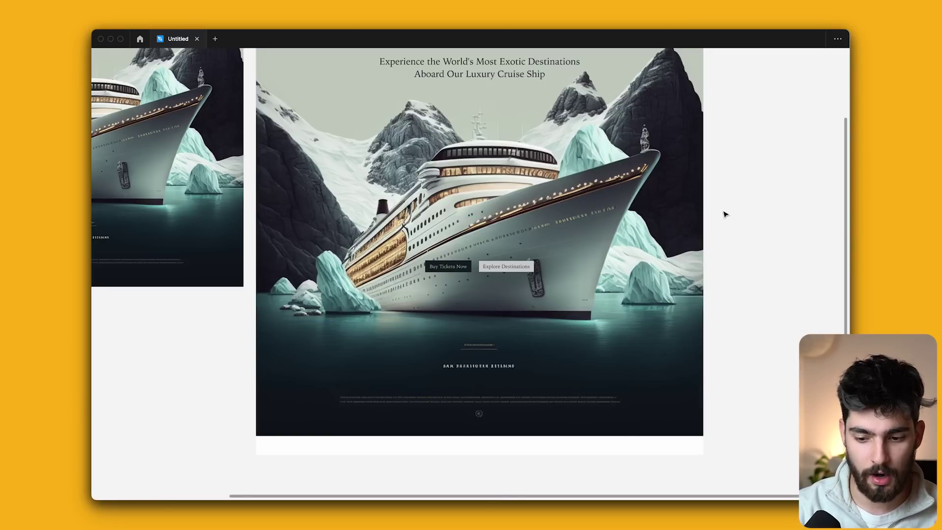
{"action": "scroll", "coordinate": [543, 232], "scroll_direction": "down", "scroll_amount": 5}
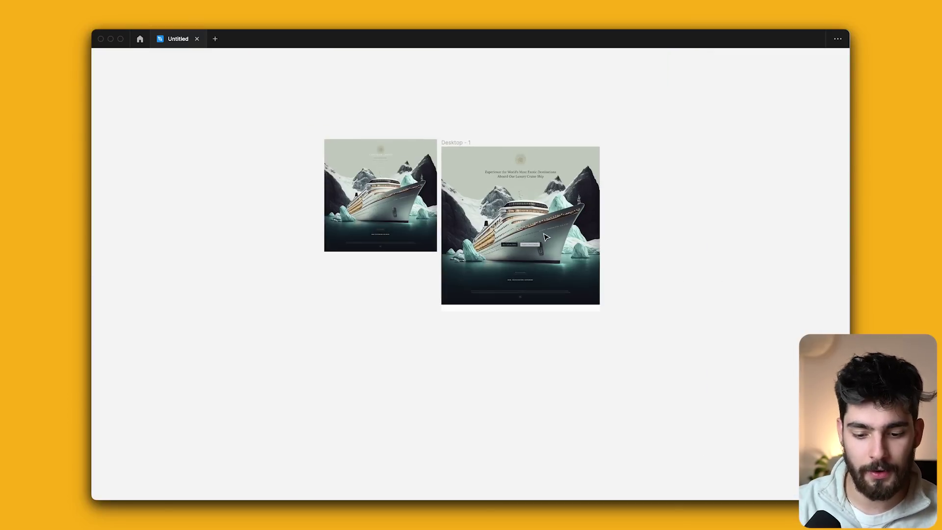
- Extend the Desktop - 1 frame to 1440 × 2713 and fill it with the dark navy of the image's bottom edge
{"action": "left_click", "coordinate": [464, 142]}
{"action": "left_click_drag", "start_coordinate": [510, 311], "coordinate": [491, 444]}
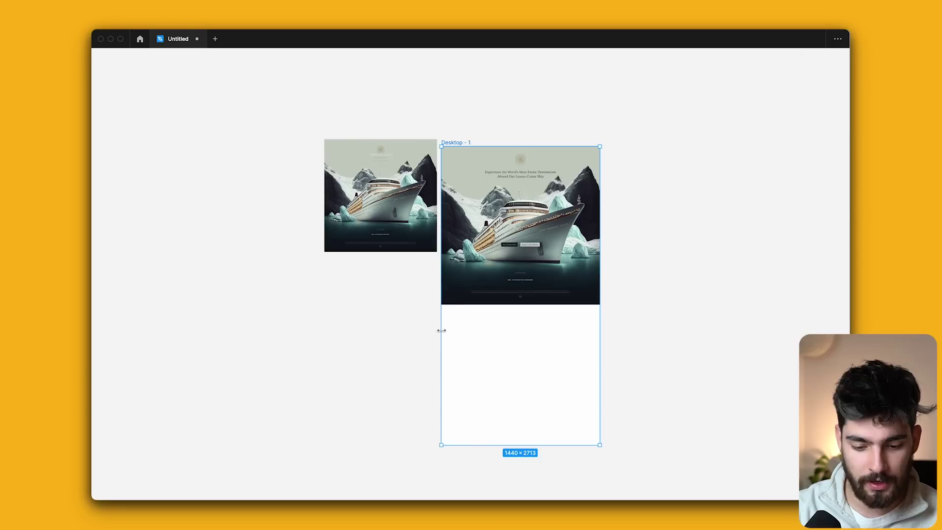
{"action": "key", "text": "Escape"}
{"action": "scroll", "coordinate": [587, 336], "scroll_direction": "up", "scroll_amount": 5}
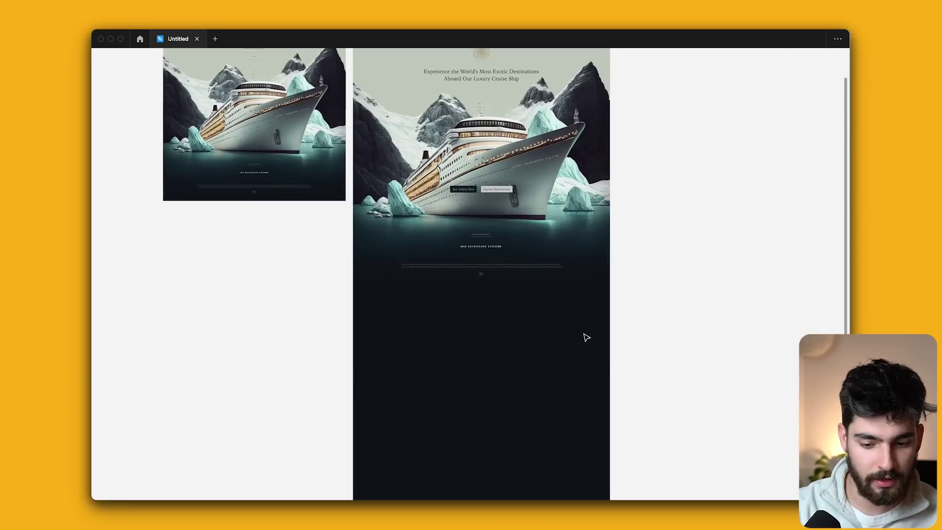
- Switch to ChatGPT, ask for "prices for luxury cruise ships" and copy the answer
{"action": "scroll", "coordinate": [577, 221], "scroll_direction": "down", "scroll_amount": 2}
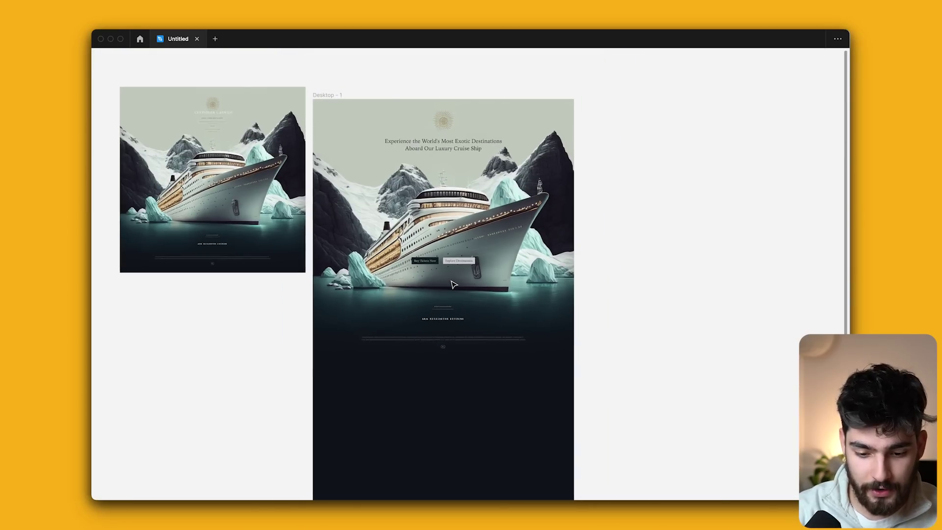
{"action": "key", "text": "super+backslash"}
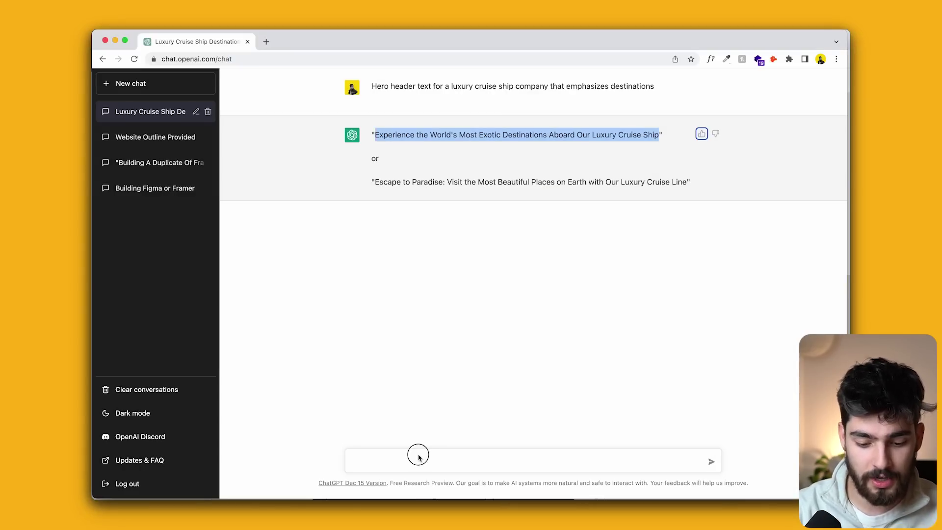
{"action": "left_click", "coordinate": [418, 457]}
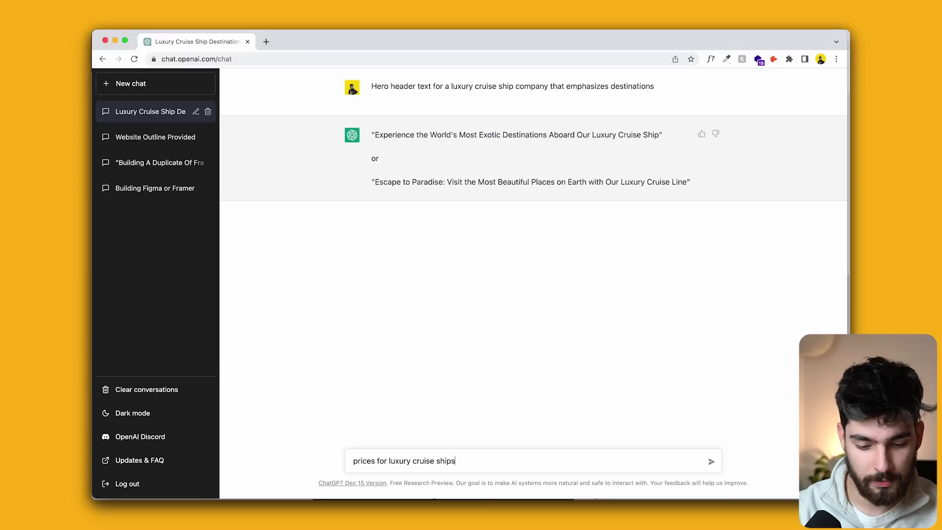
{"action": "key", "text": "Return"}
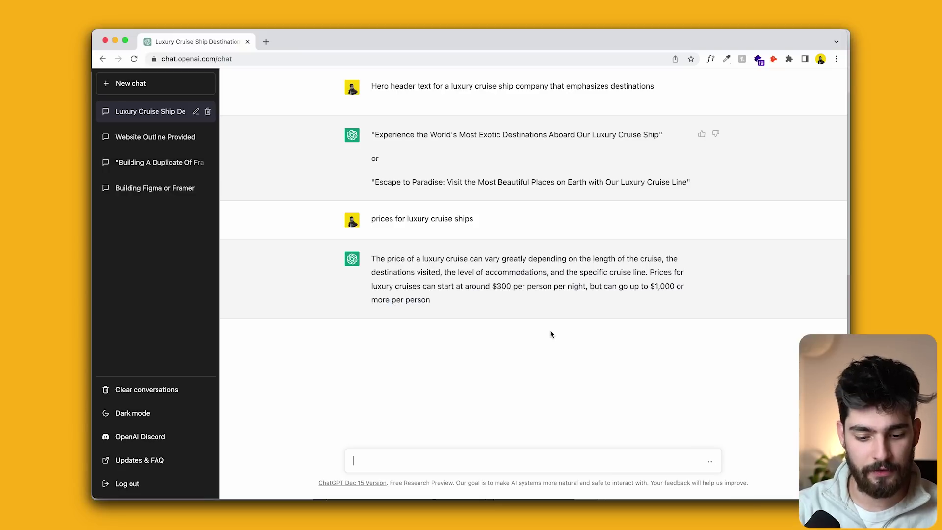
{"action": "left_click_drag", "start_coordinate": [468, 300], "coordinate": [372, 259]}
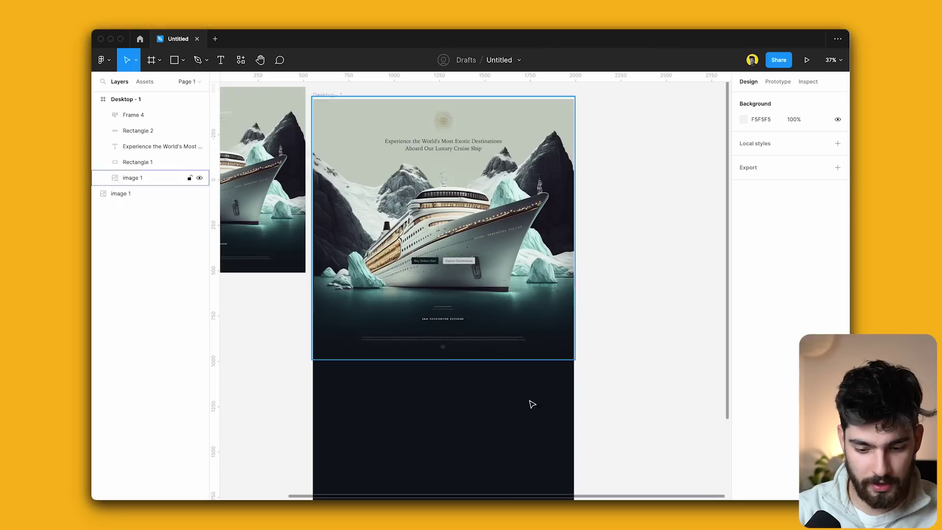
- Switch back to Figma and place a left-aligned copy of the headline in the dark area below the hero, coloured C6CFC3
{"action": "scroll", "coordinate": [530, 404], "scroll_direction": "down", "scroll_amount": 5}
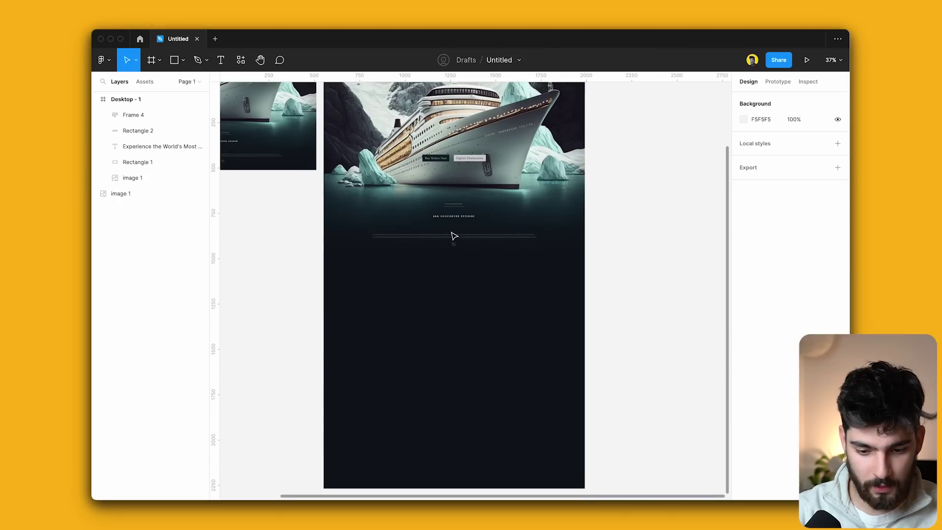
{"action": "scroll", "coordinate": [452, 235], "scroll_direction": "up", "scroll_amount": 5}
{"action": "key", "text": "super+d"}
{"action": "left_click_drag", "start_coordinate": [468, 342], "coordinate": [508, 365]}
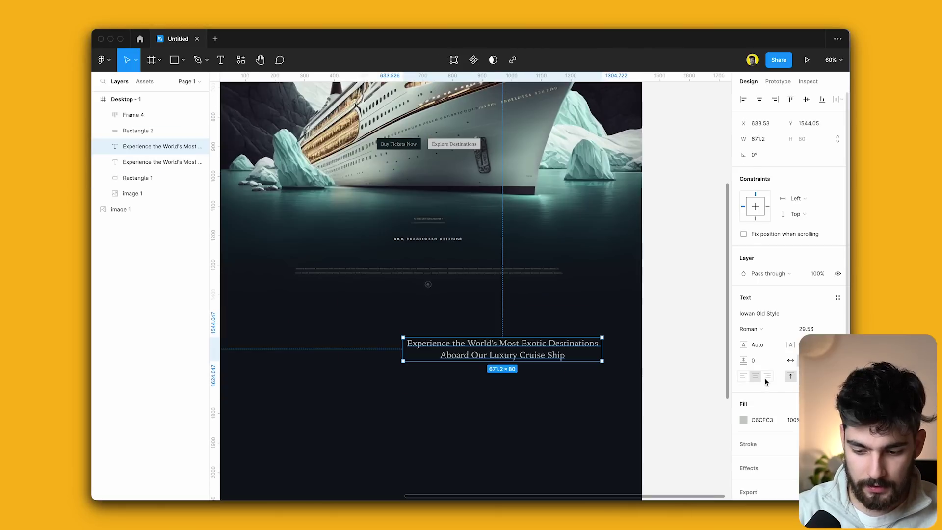
{"action": "left_click", "coordinate": [743, 376]}
- Replace the copied headline's text with the ChatGPT pricing paragraph and align a "Prices" heading above its left edge
{"action": "scroll", "coordinate": [488, 381], "scroll_direction": "left", "scroll_amount": 3}
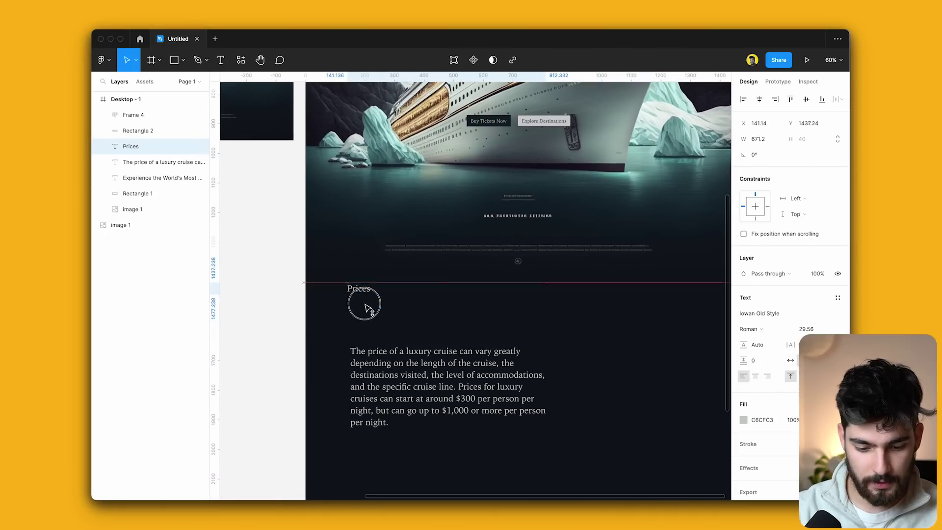
{"action": "left_click_drag", "start_coordinate": [362, 301], "coordinate": [362, 332]}
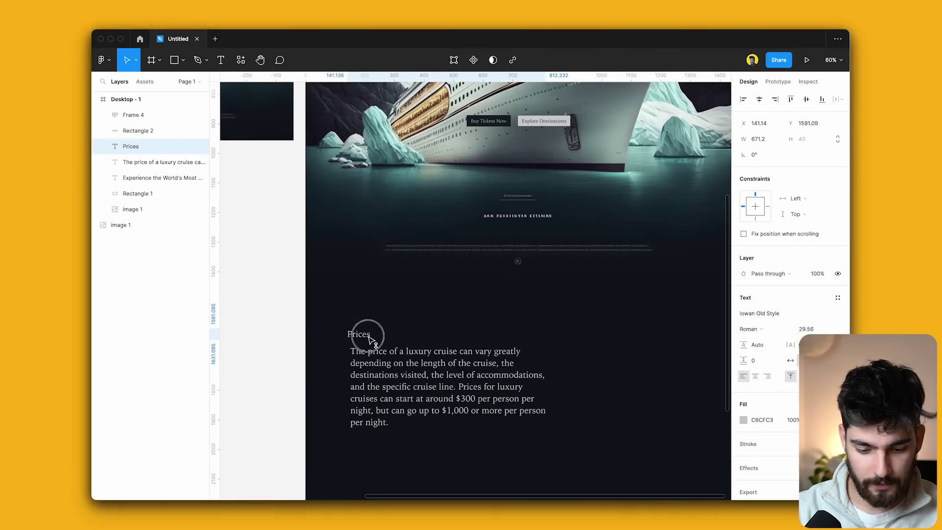
{"action": "left_click", "coordinate": [365, 351]}
{"action": "scroll", "coordinate": [463, 332], "scroll_direction": "down", "scroll_amount": 3}
{"action": "left_click", "coordinate": [627, 334]}
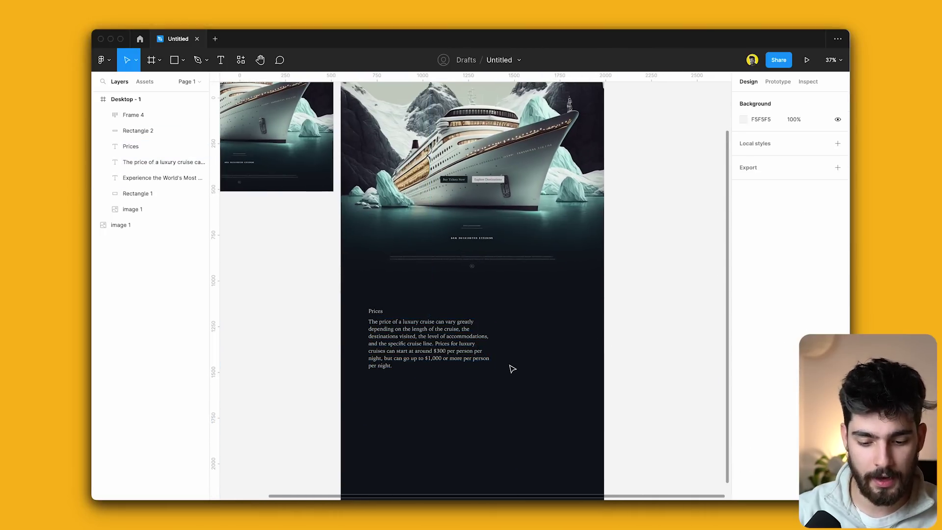
- Hide the interface, move the original concept image farther left of the desktop frame, and review the page
{"action": "scroll", "coordinate": [513, 368], "scroll_direction": "up", "scroll_amount": 3}
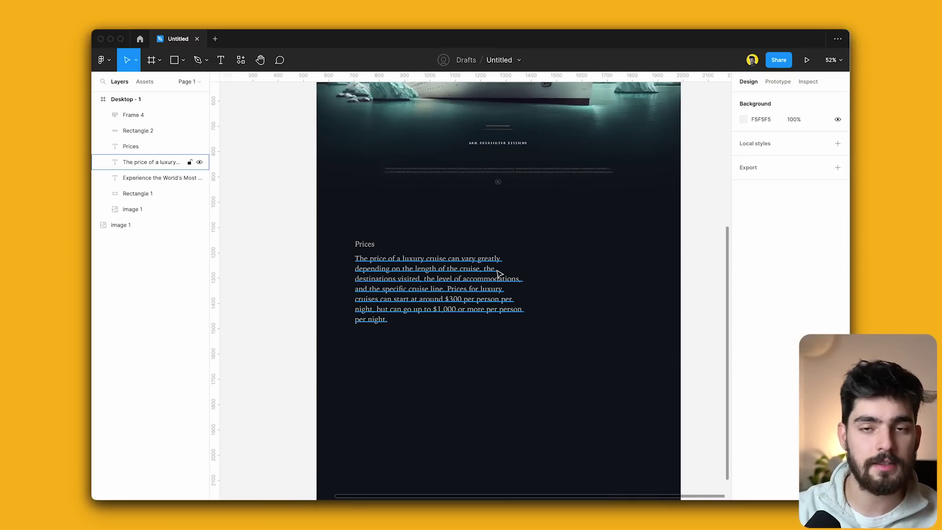
{"action": "scroll", "coordinate": [500, 273], "scroll_direction": "down", "scroll_amount": 3}
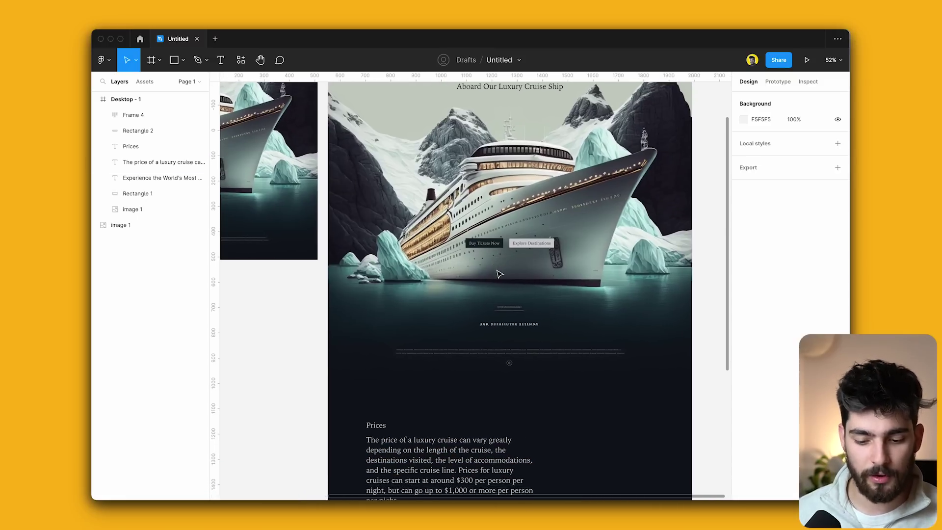
{"action": "key", "text": "super+backslash"}
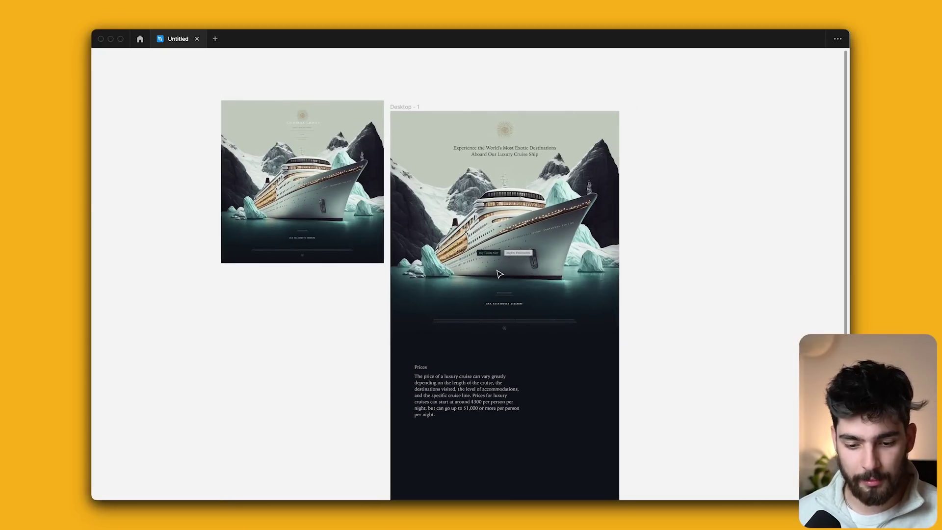
{"action": "left_click_drag", "start_coordinate": [335, 148], "coordinate": [197, 152]}
{"action": "scroll", "coordinate": [346, 173], "scroll_direction": "up", "scroll_amount": 5}
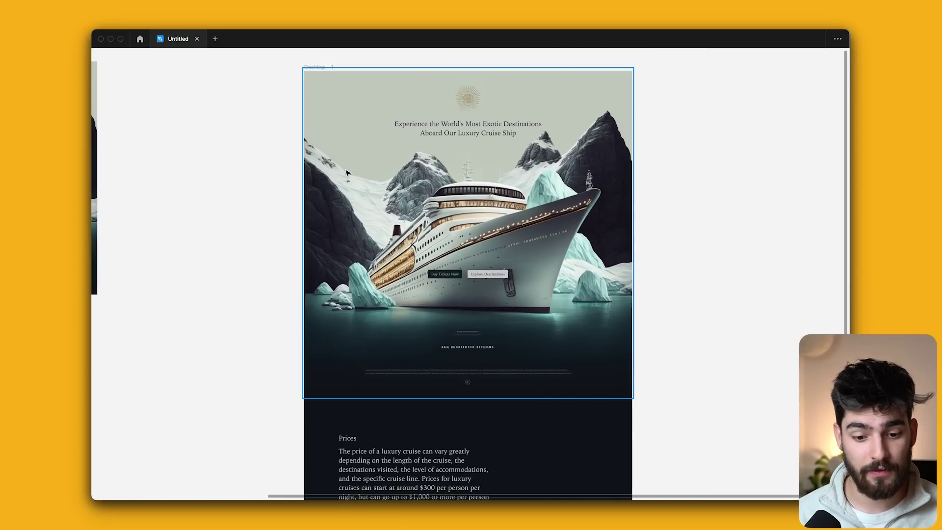
{"action": "scroll", "coordinate": [517, 238], "scroll_direction": "up", "scroll_amount": 3}
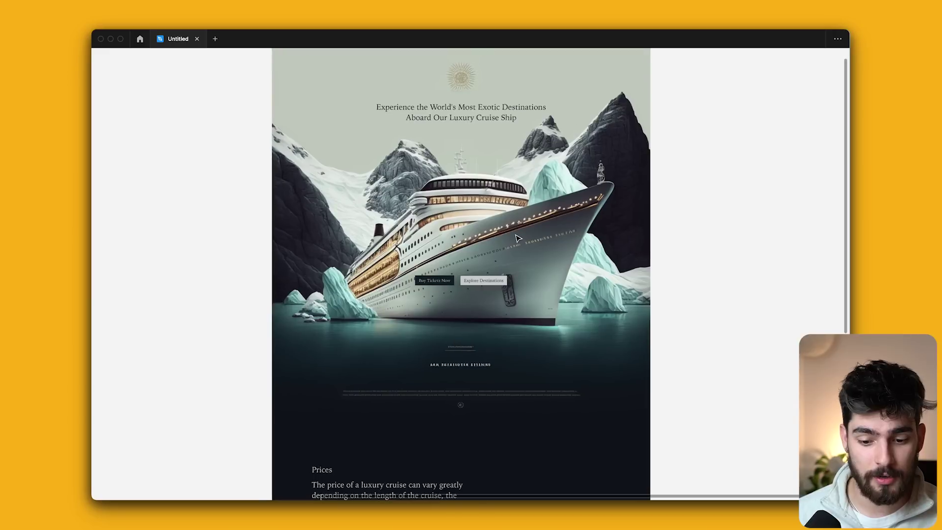
- Review the page's headline, call-to-action buttons and the Prices section below the hero
{"action": "left_click", "coordinate": [465, 139]}
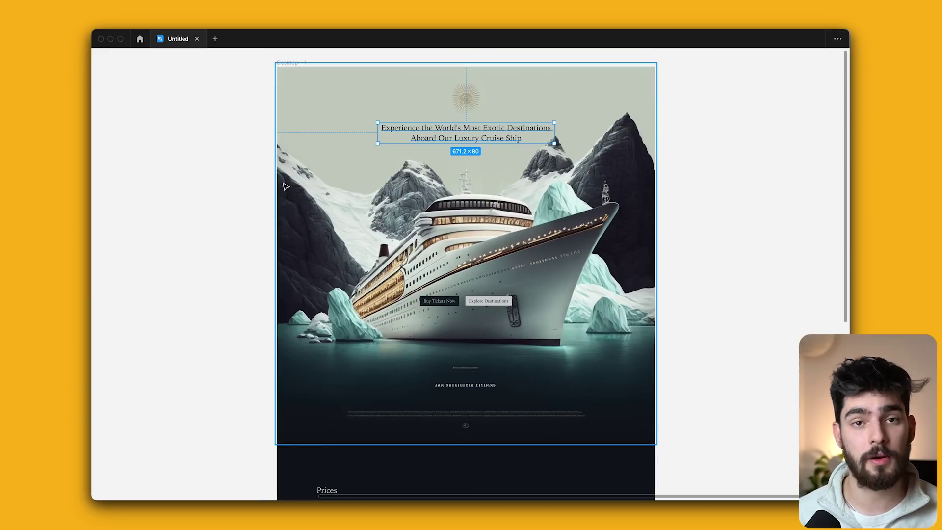
{"action": "left_click", "coordinate": [467, 305]}
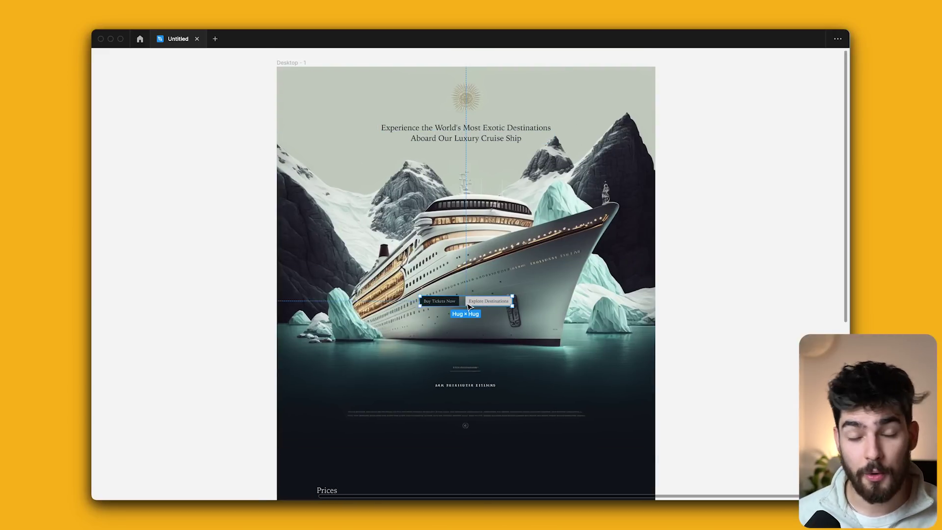
{"action": "scroll", "coordinate": [468, 306], "scroll_direction": "down", "scroll_amount": 5}
{"action": "scroll", "coordinate": [378, 288], "scroll_direction": "up", "scroll_amount": 3}
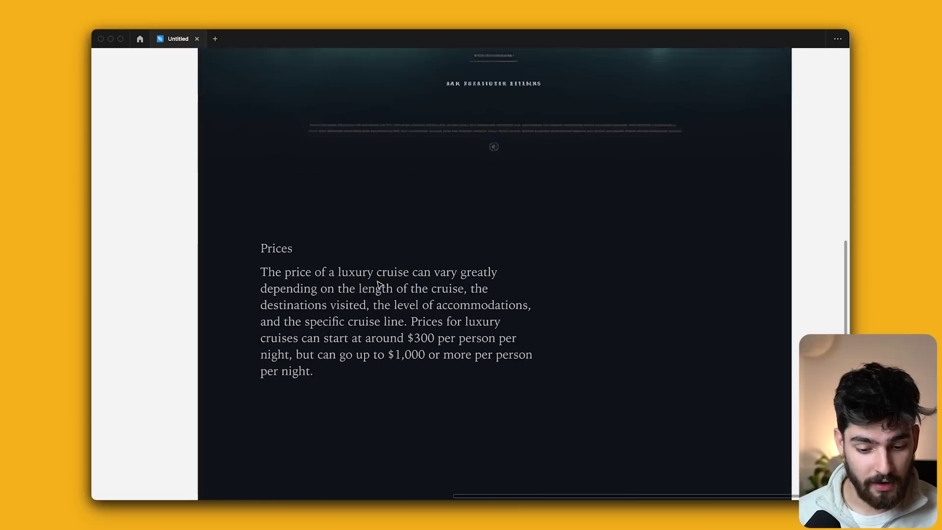
{"action": "scroll", "coordinate": [378, 287], "scroll_direction": "down", "scroll_amount": 2}
{"action": "scroll", "coordinate": [379, 283], "scroll_direction": "right", "scroll_amount": 1}
{"action": "scroll", "coordinate": [378, 284], "scroll_direction": "right", "scroll_amount": 2}
{"action": "scroll", "coordinate": [379, 285], "scroll_direction": "up", "scroll_amount": 1}
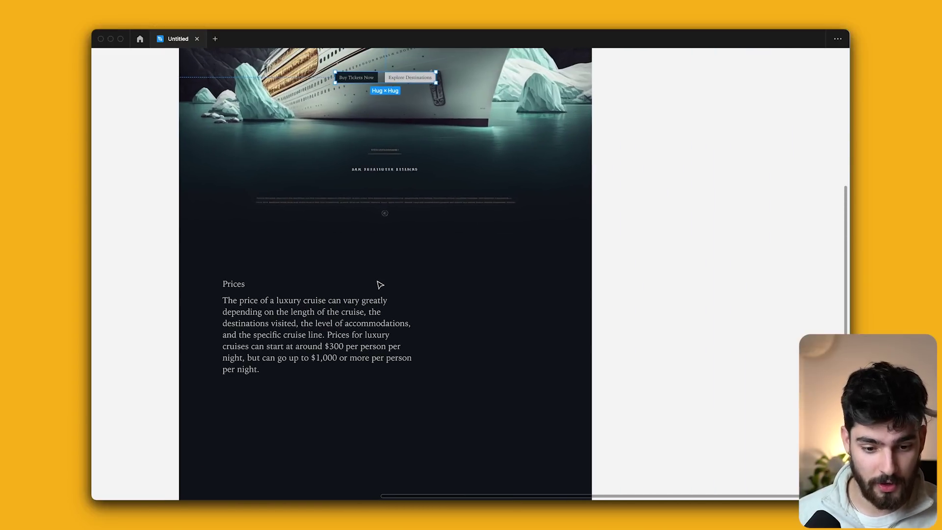
- Switch to Dribbble in the browser, search shots for "luxury cruise ships" and filter the results to Web Design
{"action": "key", "text": "super+Tab"}
{"action": "left_click", "coordinate": [365, 332]}
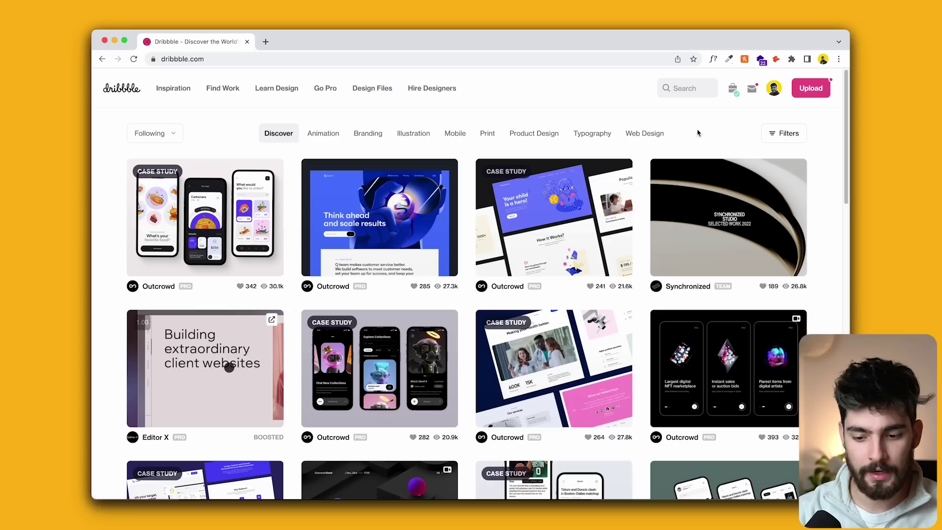
{"action": "left_click", "coordinate": [684, 88]}
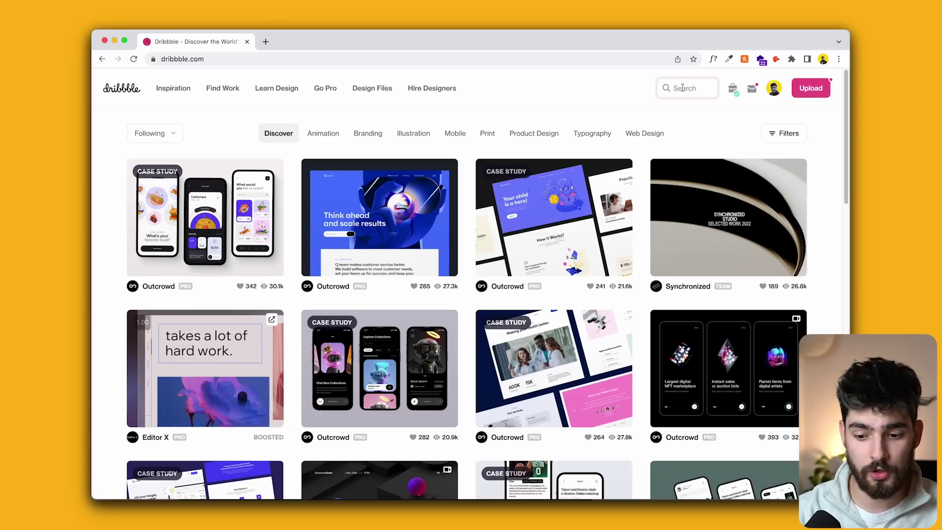
{"action": "type", "text": "luxury cruise ships"}
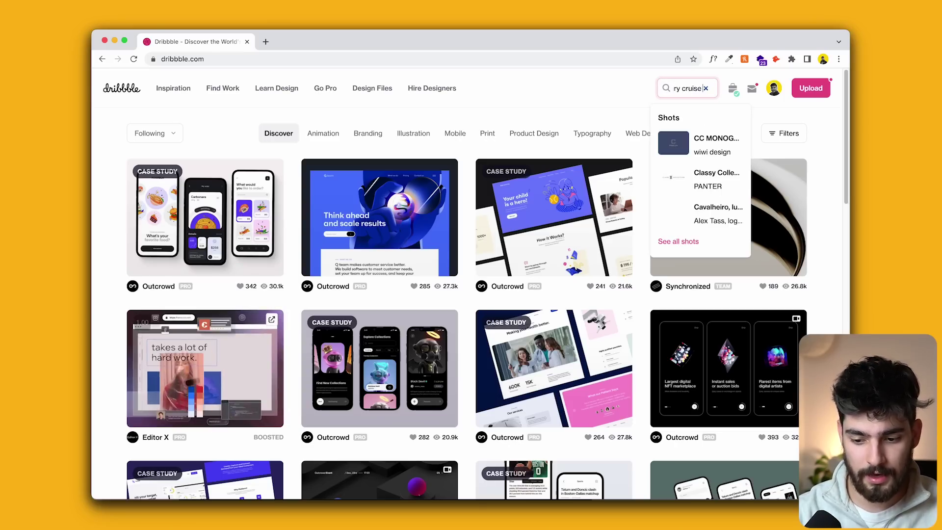
{"action": "key", "text": "Return"}
{"action": "mouse_move", "coordinate": [384, 89]}
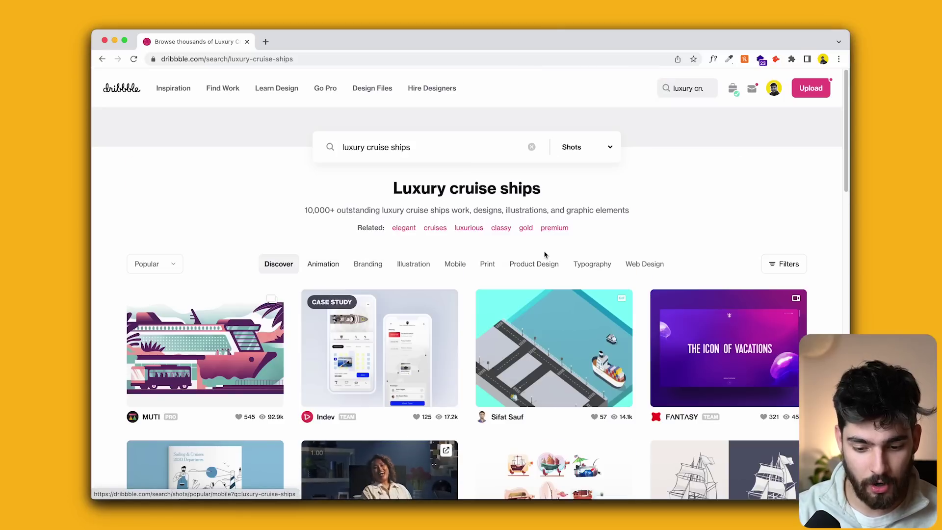
{"action": "left_click", "coordinate": [635, 265]}
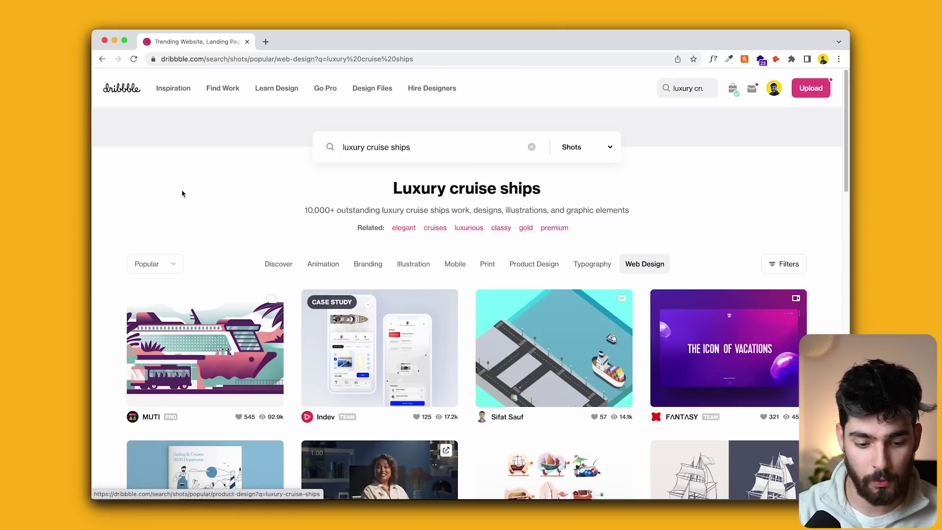
- Browse the Web Design shots for cruise website layouts to use as inspiration, comparing with the ChatGPT pricing copy
{"action": "scroll", "coordinate": [109, 304], "scroll_direction": "down", "scroll_amount": 5}
{"action": "scroll", "coordinate": [110, 312], "scroll_direction": "down", "scroll_amount": 5}
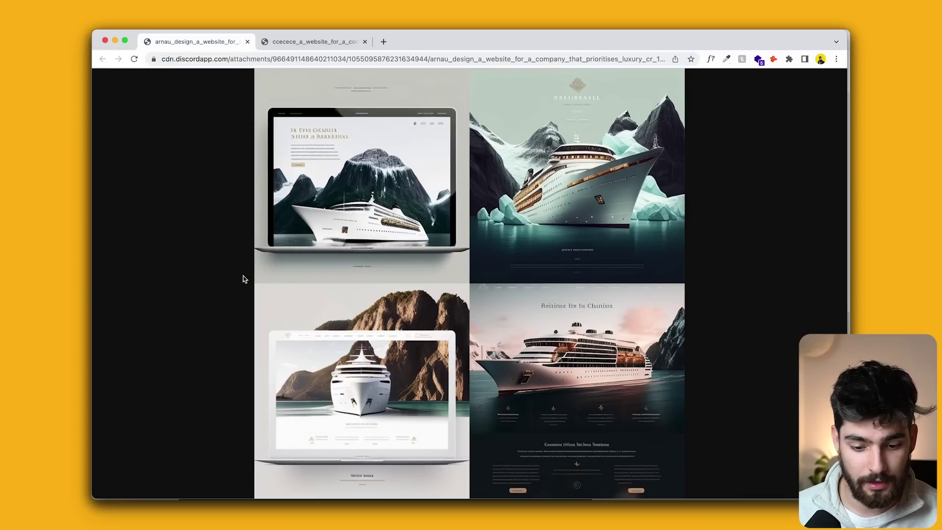
{"action": "left_click", "coordinate": [326, 208]}
{"action": "scroll", "coordinate": [325, 209], "scroll_direction": "up", "scroll_amount": 2}
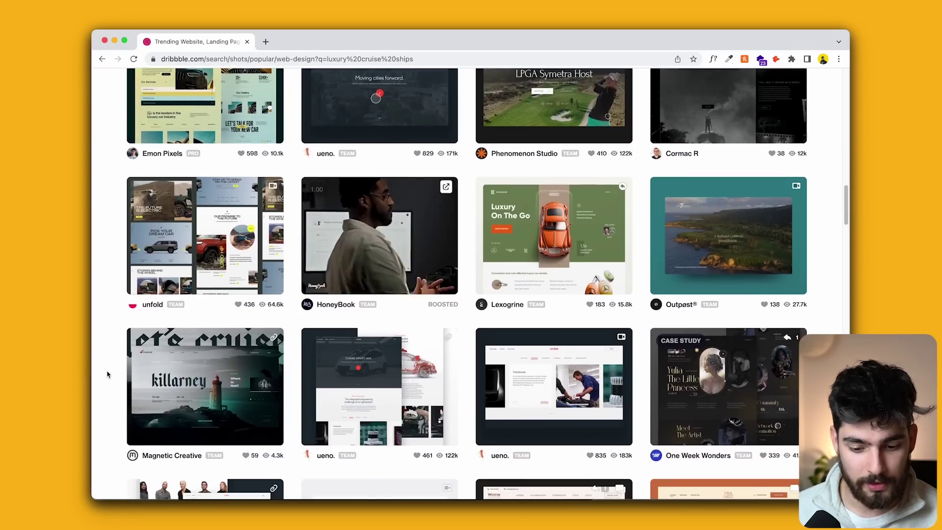
{"action": "scroll", "coordinate": [109, 374], "scroll_direction": "up", "scroll_amount": 1}
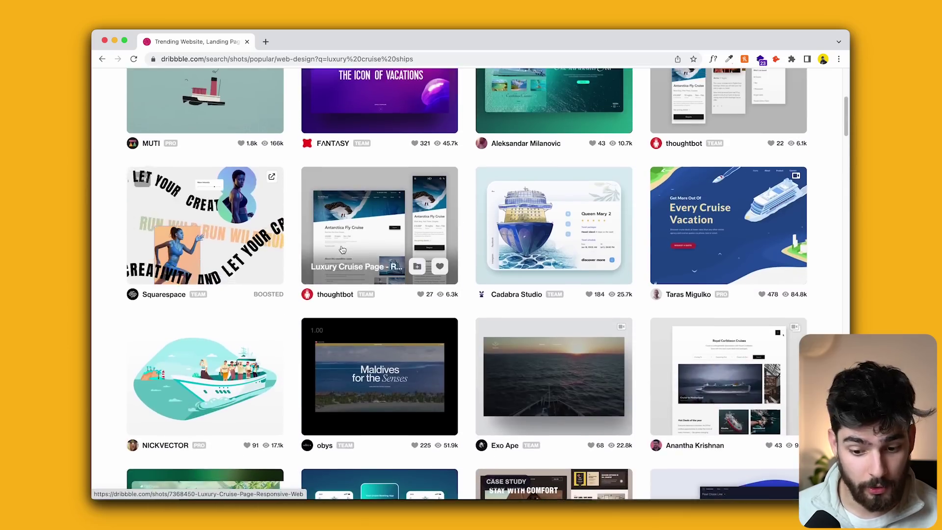
{"action": "scroll", "coordinate": [372, 265], "scroll_direction": "up", "scroll_amount": 4}
{"action": "scroll", "coordinate": [416, 284], "scroll_direction": "down", "scroll_amount": 5}
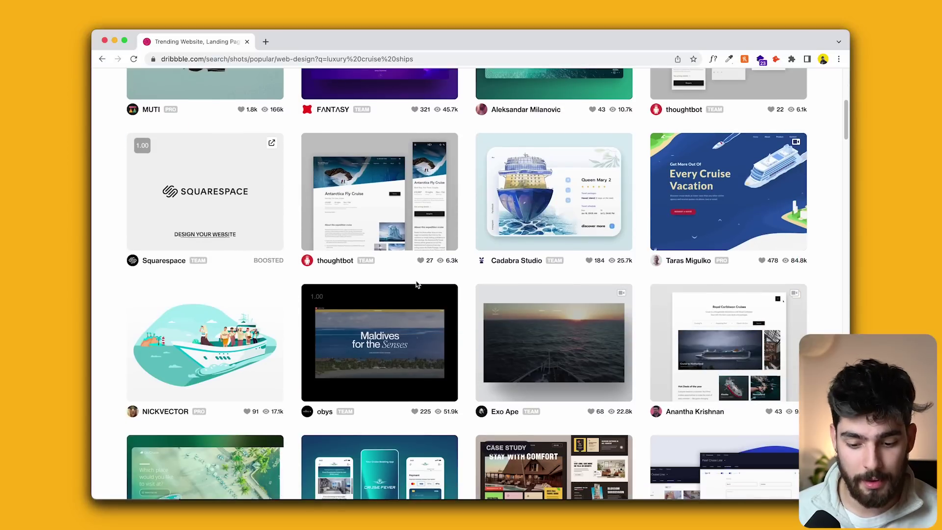